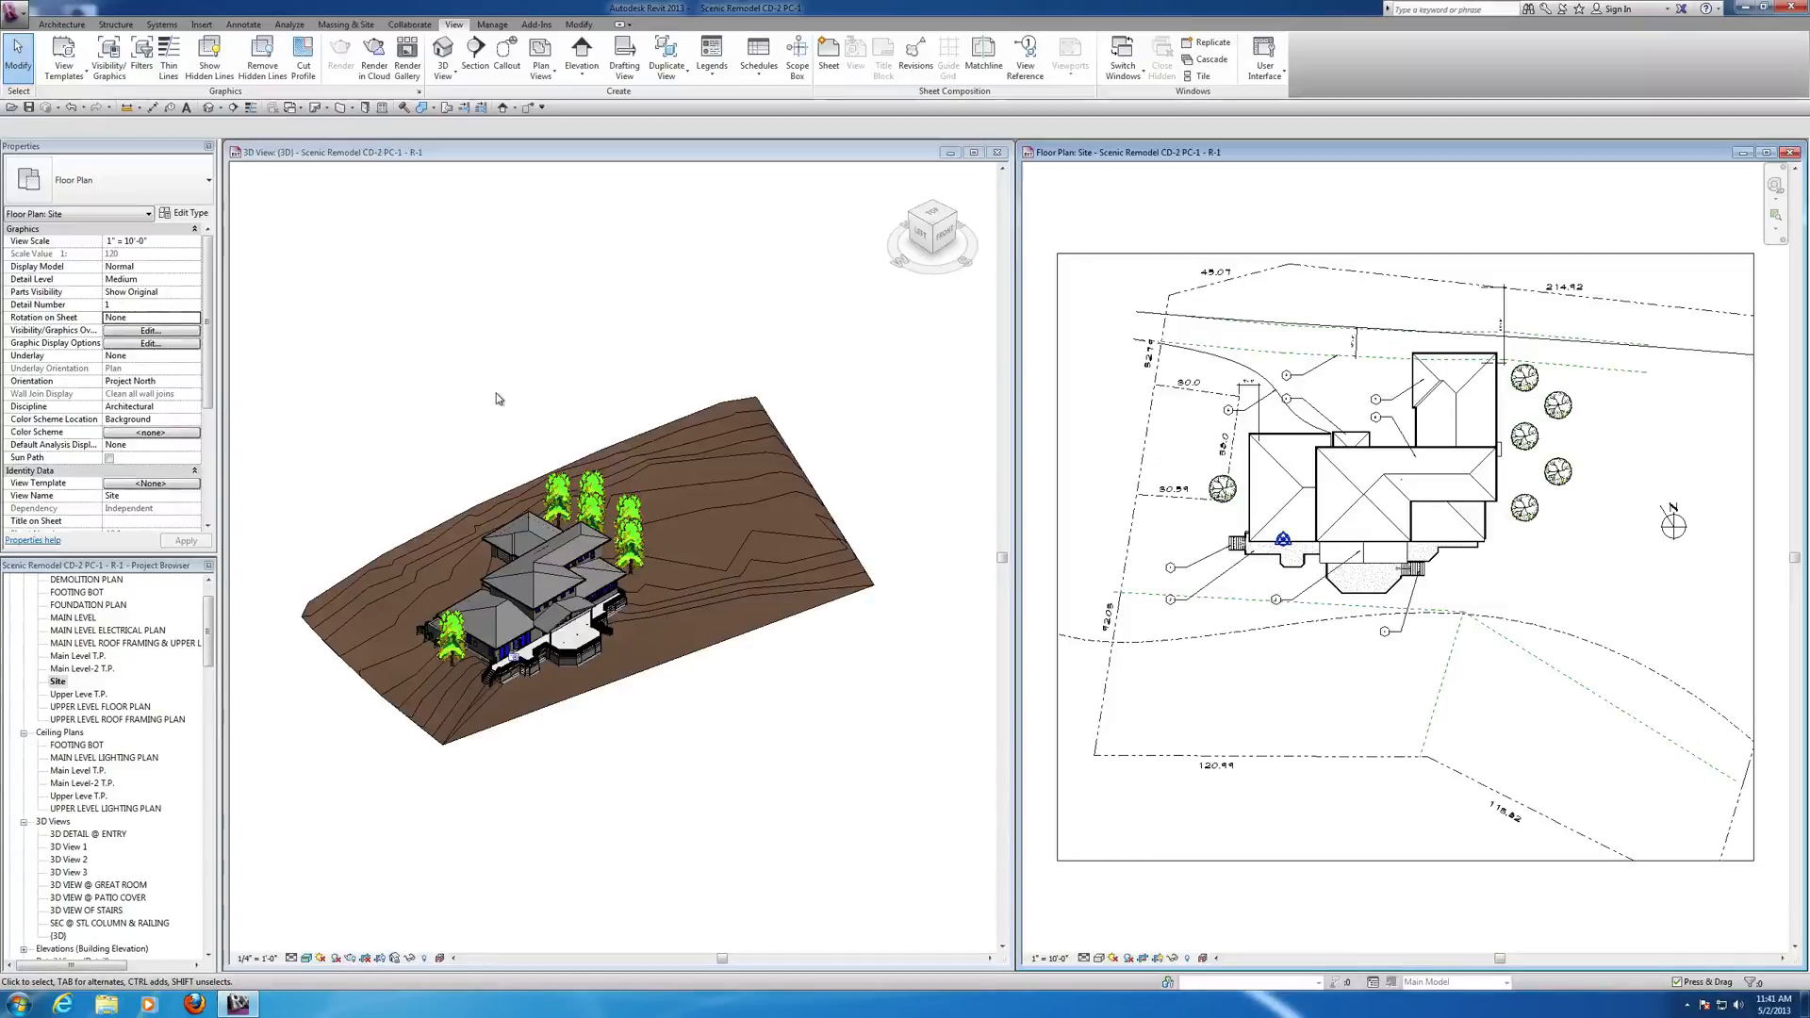
# Look over the house and its terrain in the 3D view from several low and high angles.
pyautogui.click(920, 230)
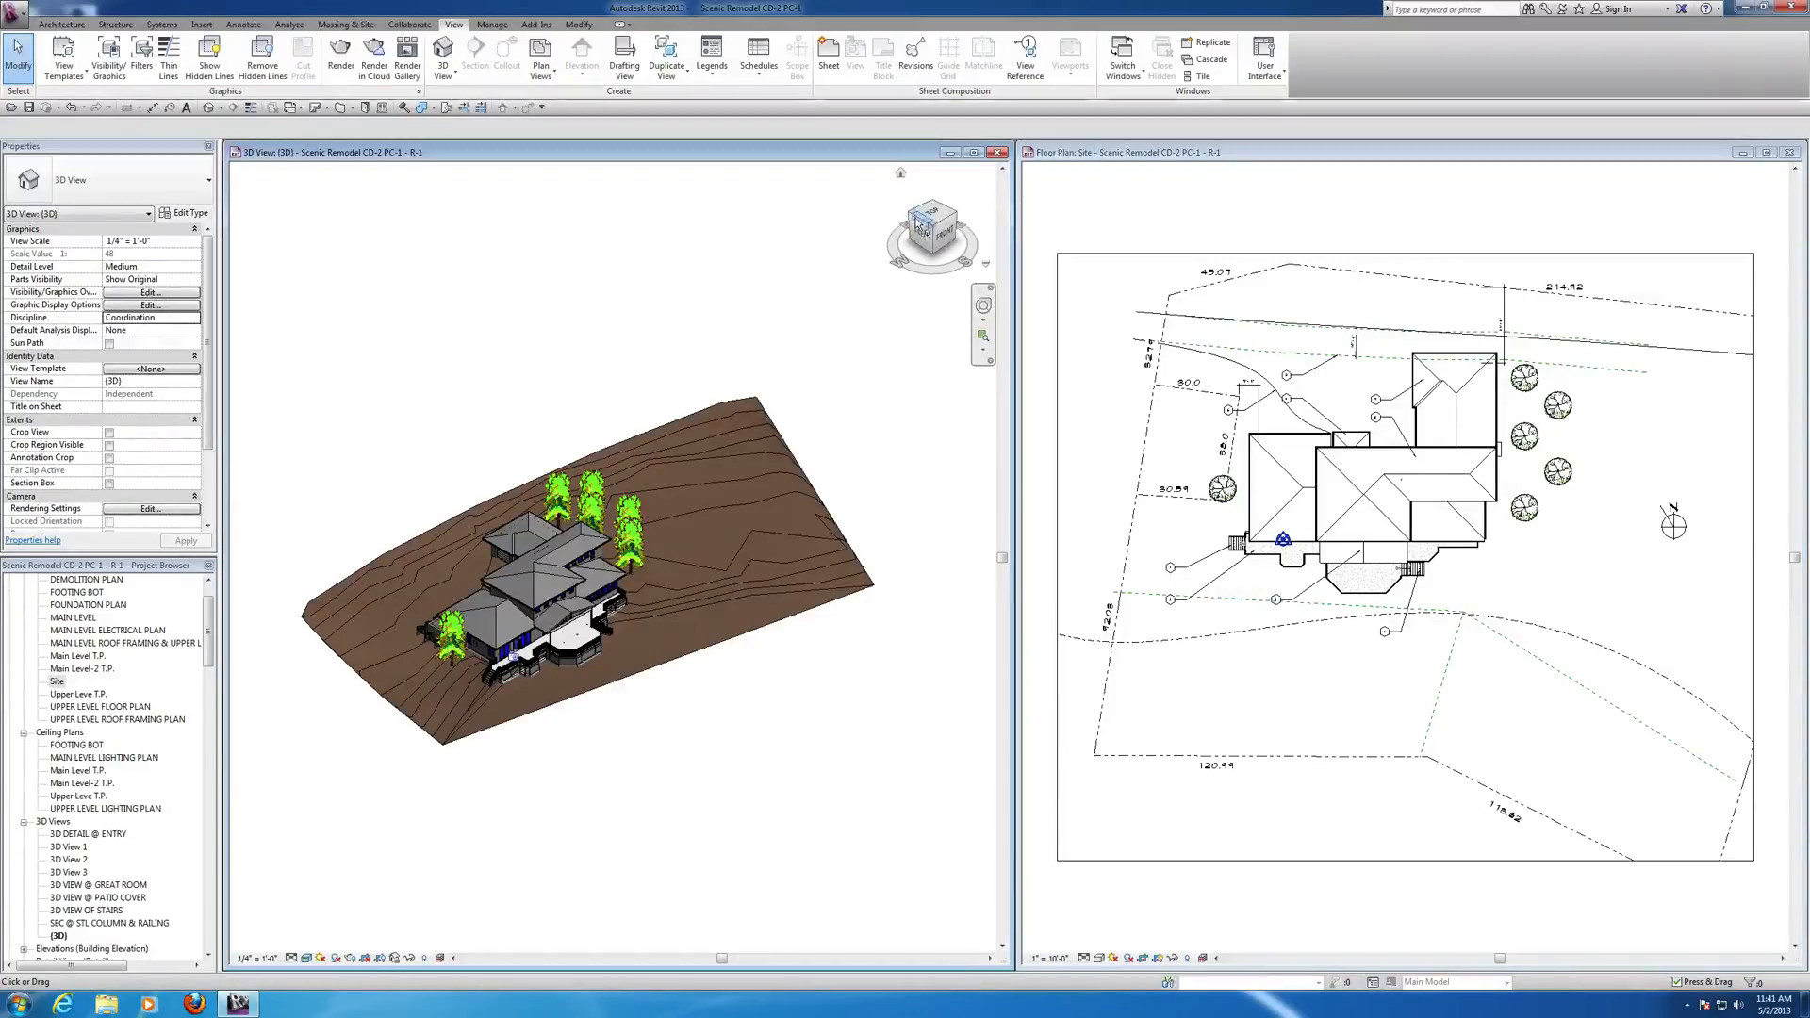
pyautogui.moveTo(918, 216); pyautogui.dragTo(922, 196)
pyautogui.click(944, 232)
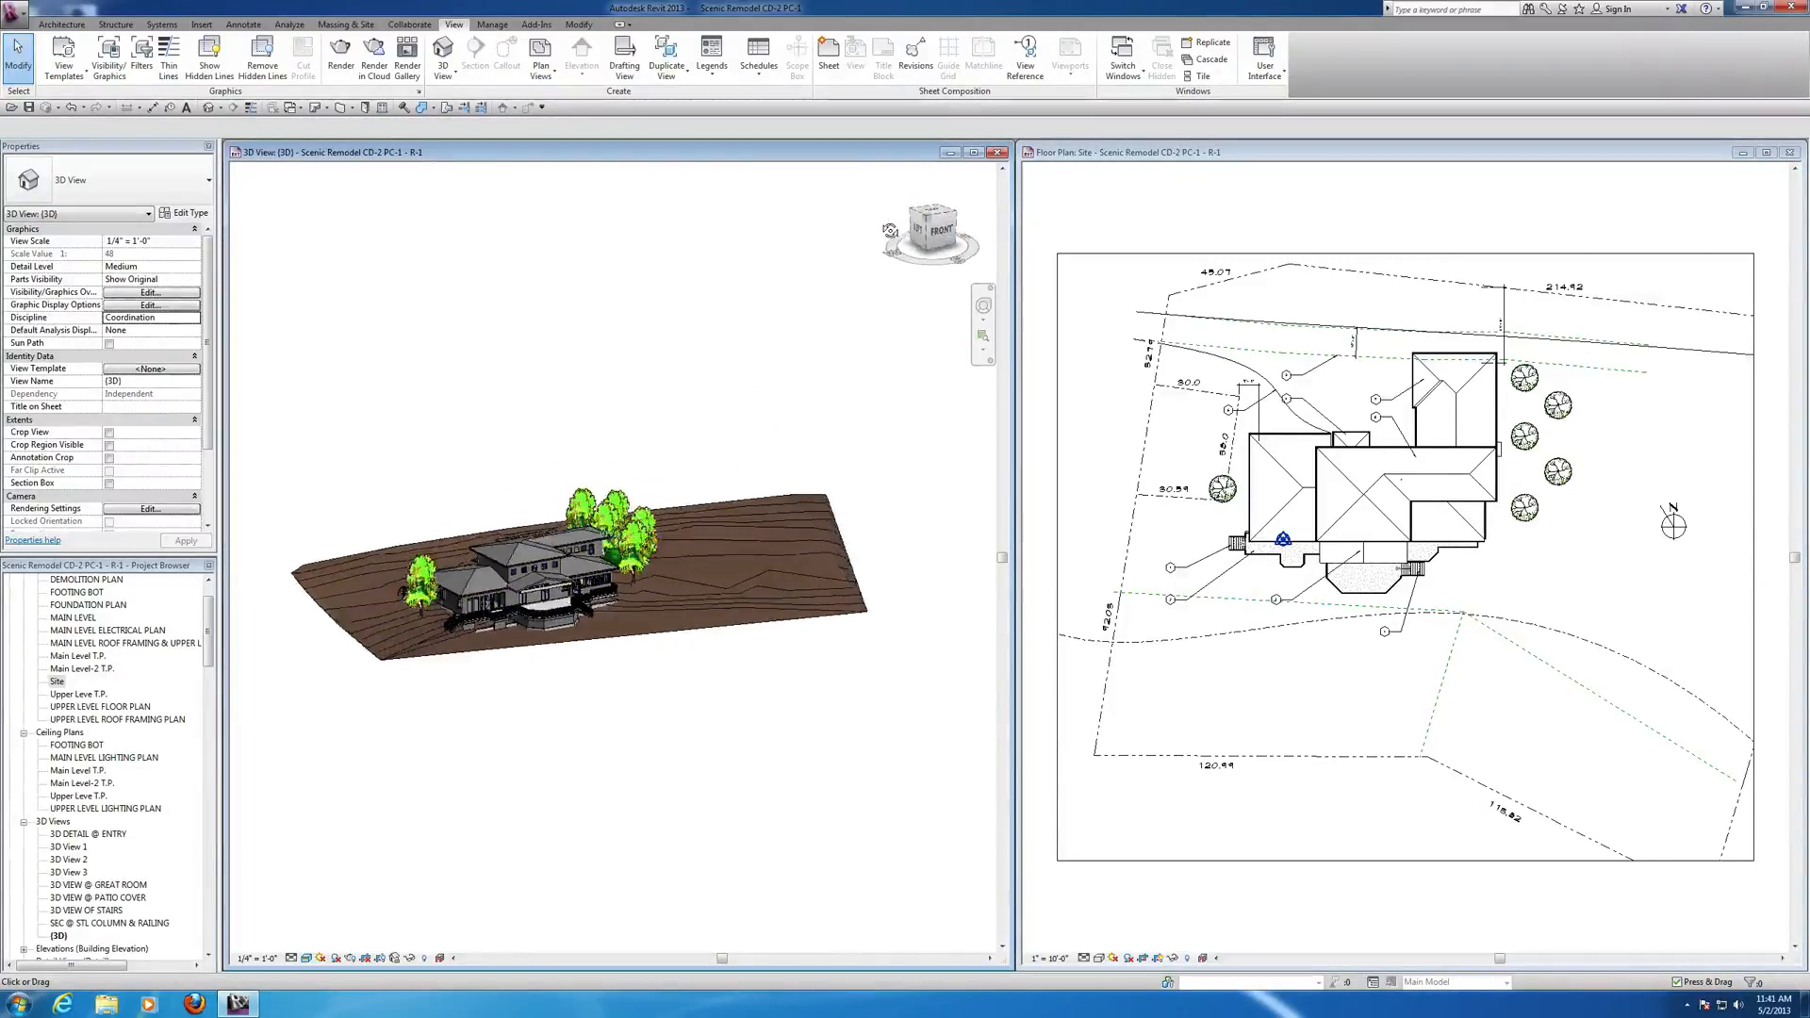
pyautogui.moveTo(613, 556)
pyautogui.keyDown('shift'); pyautogui.mouseDown(button='middle')
pyautogui.moveTo(641, 594)
pyautogui.moveTo(716, 613)
pyautogui.moveTo(734, 665)
pyautogui.mouseUp(button='middle'); pyautogui.keyUp('shift')
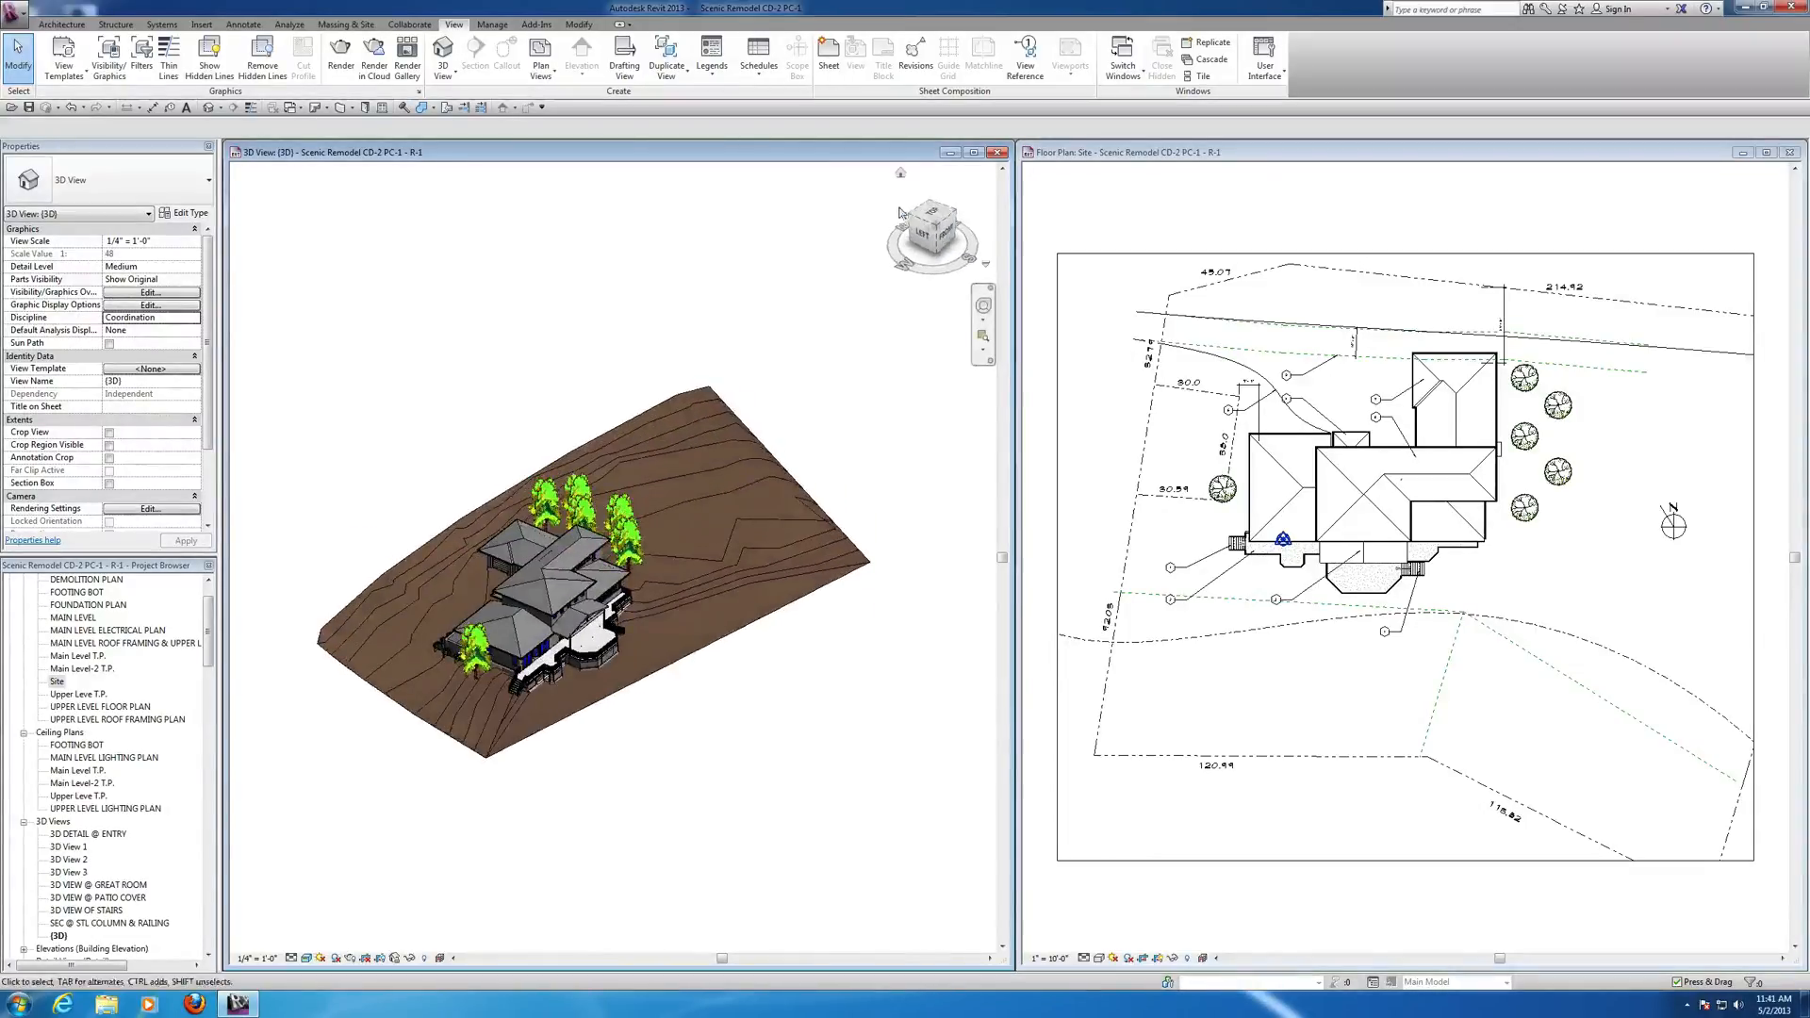
pyautogui.click(940, 241)
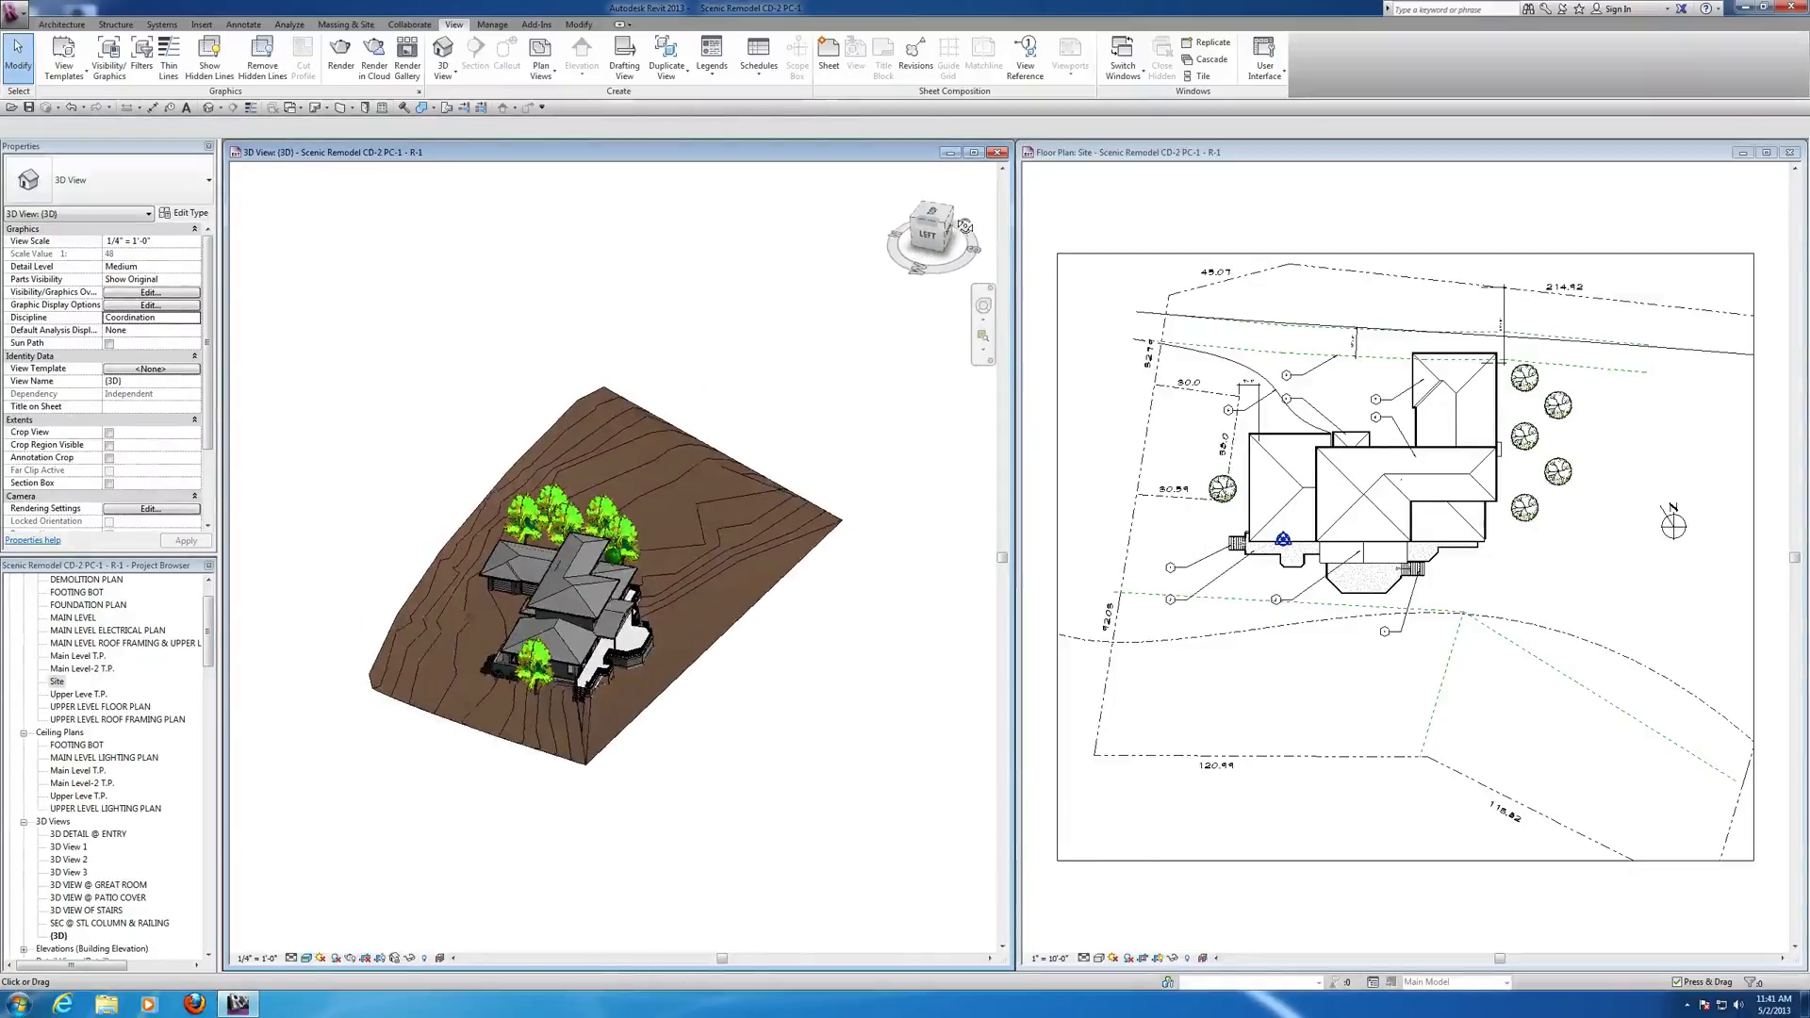
pyautogui.click(952, 207)
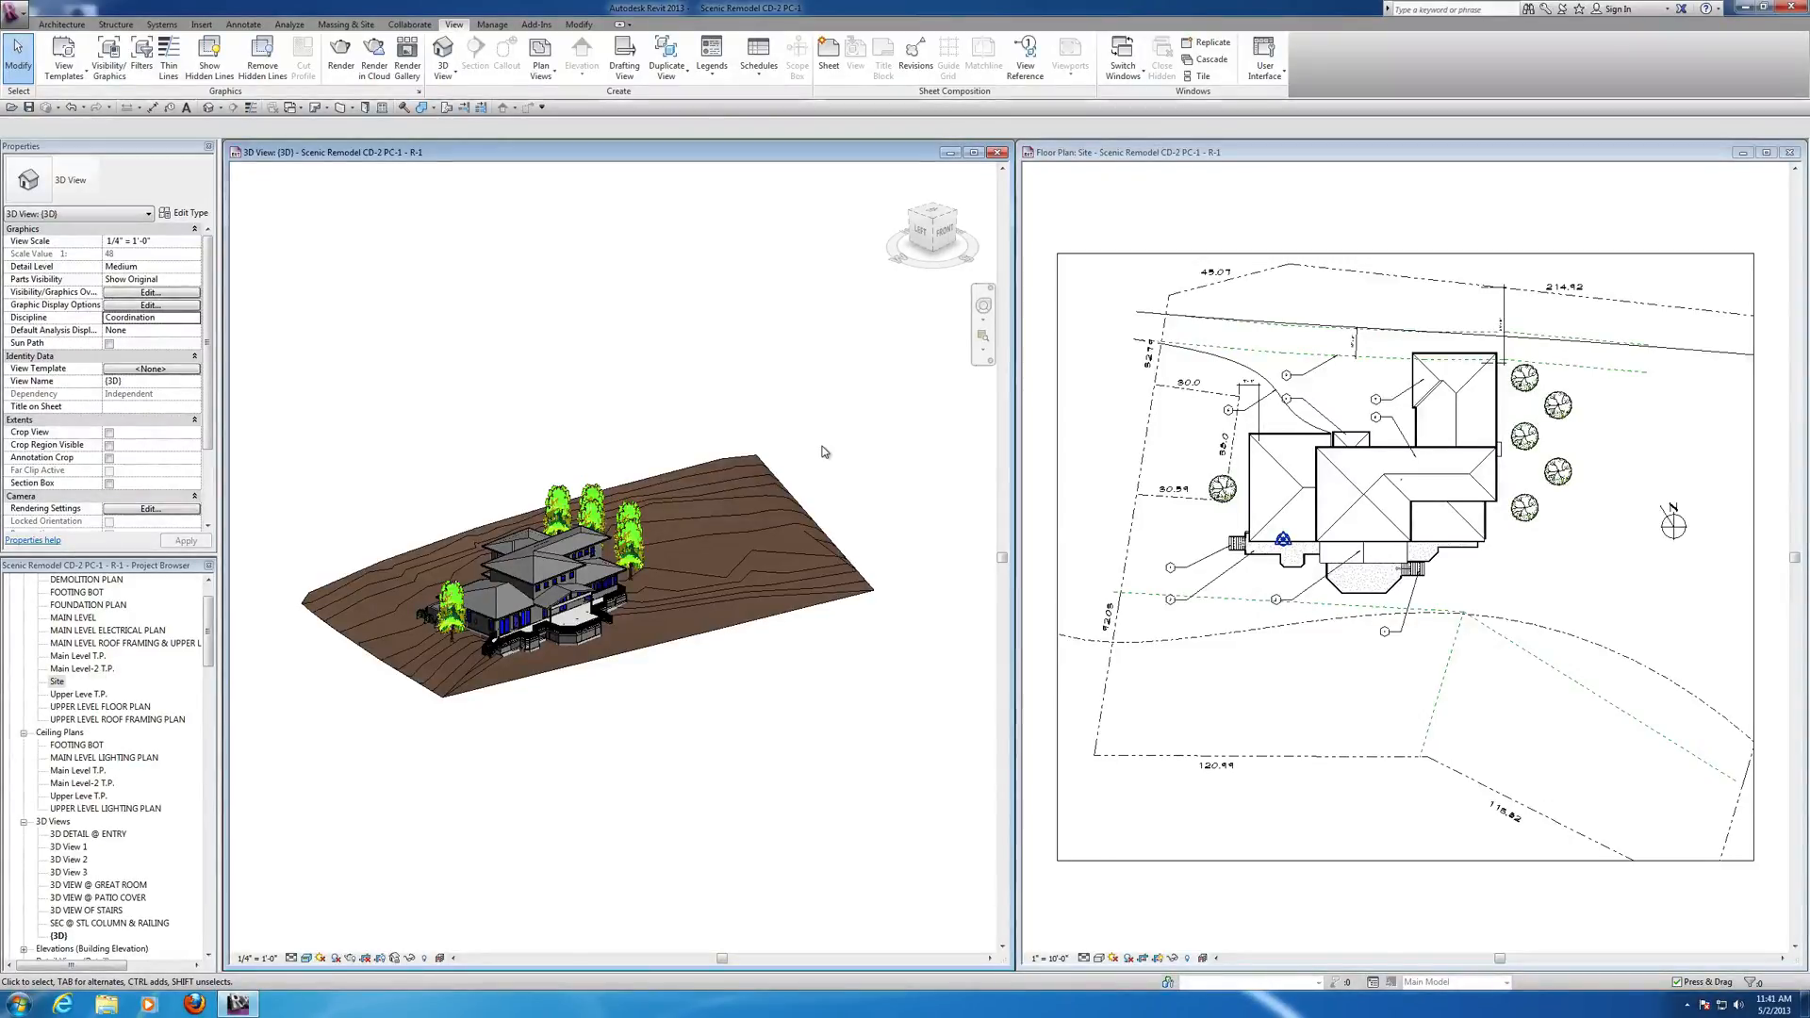
# Place a perspective camera in the Site floor plan, with its eye beyond the lower-left stairs and its target diagonally across the house.
pyautogui.click(1089, 283)
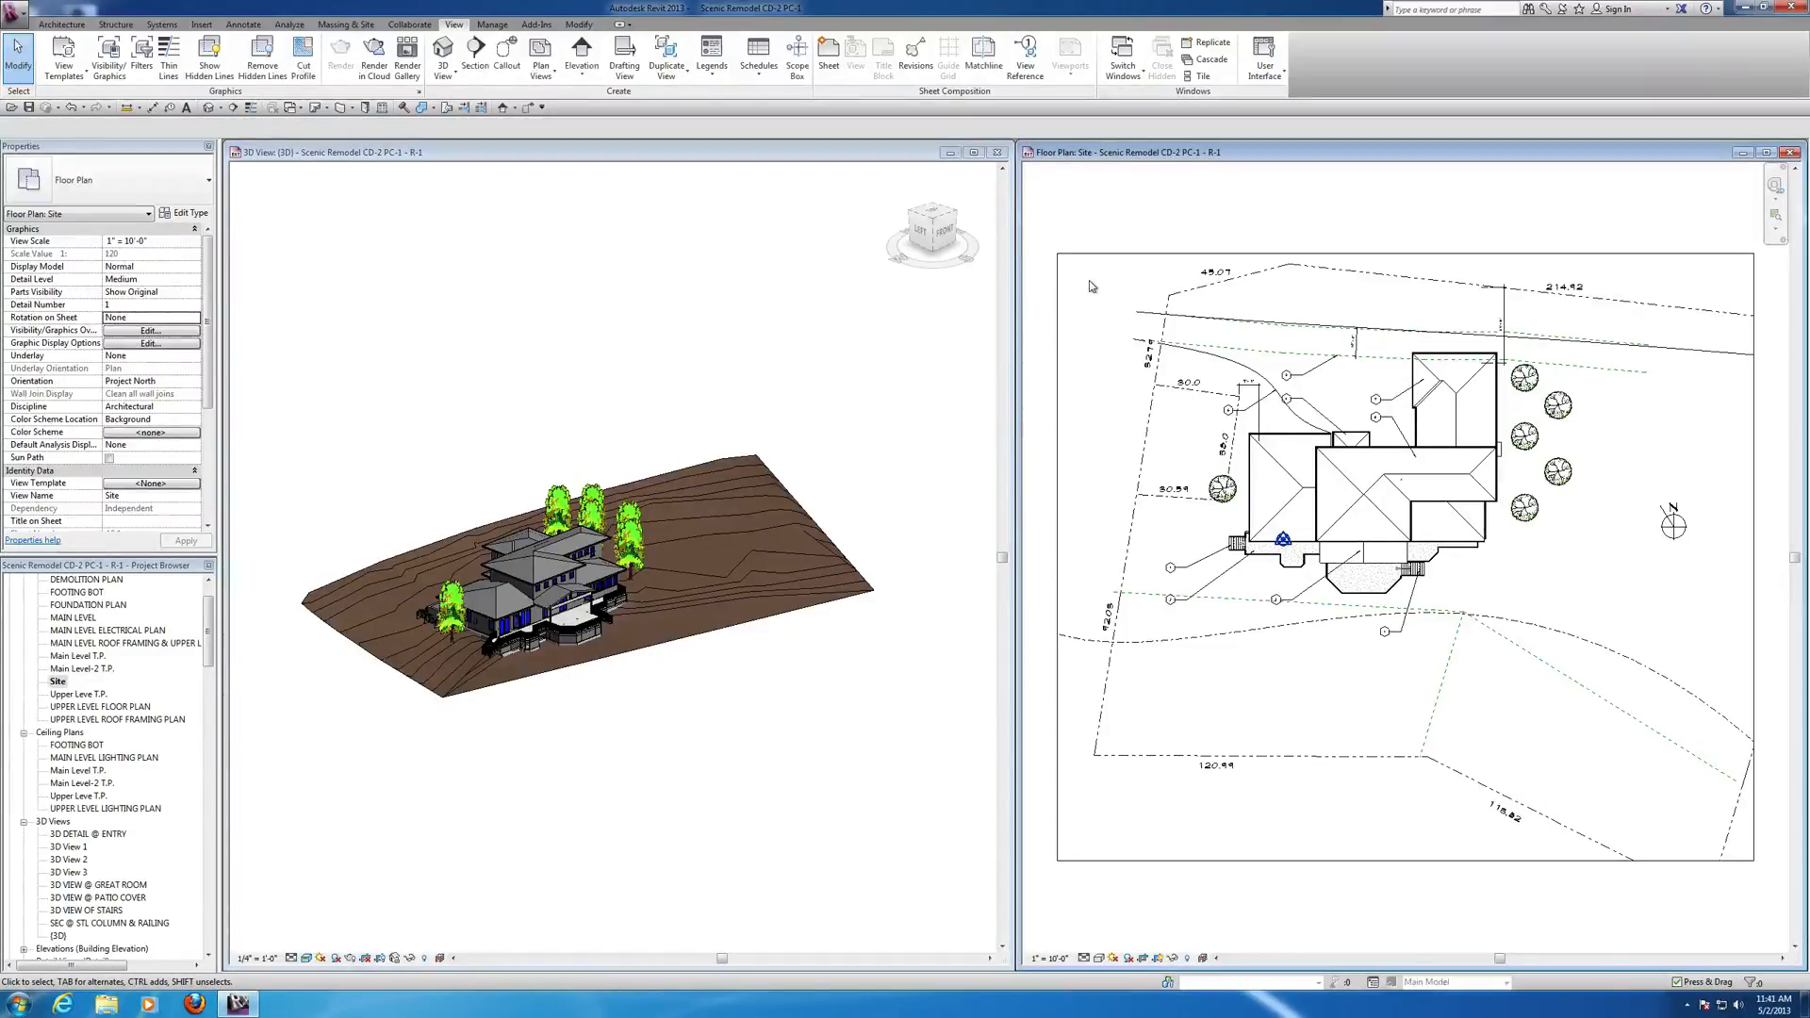
pyautogui.click(223, 110)
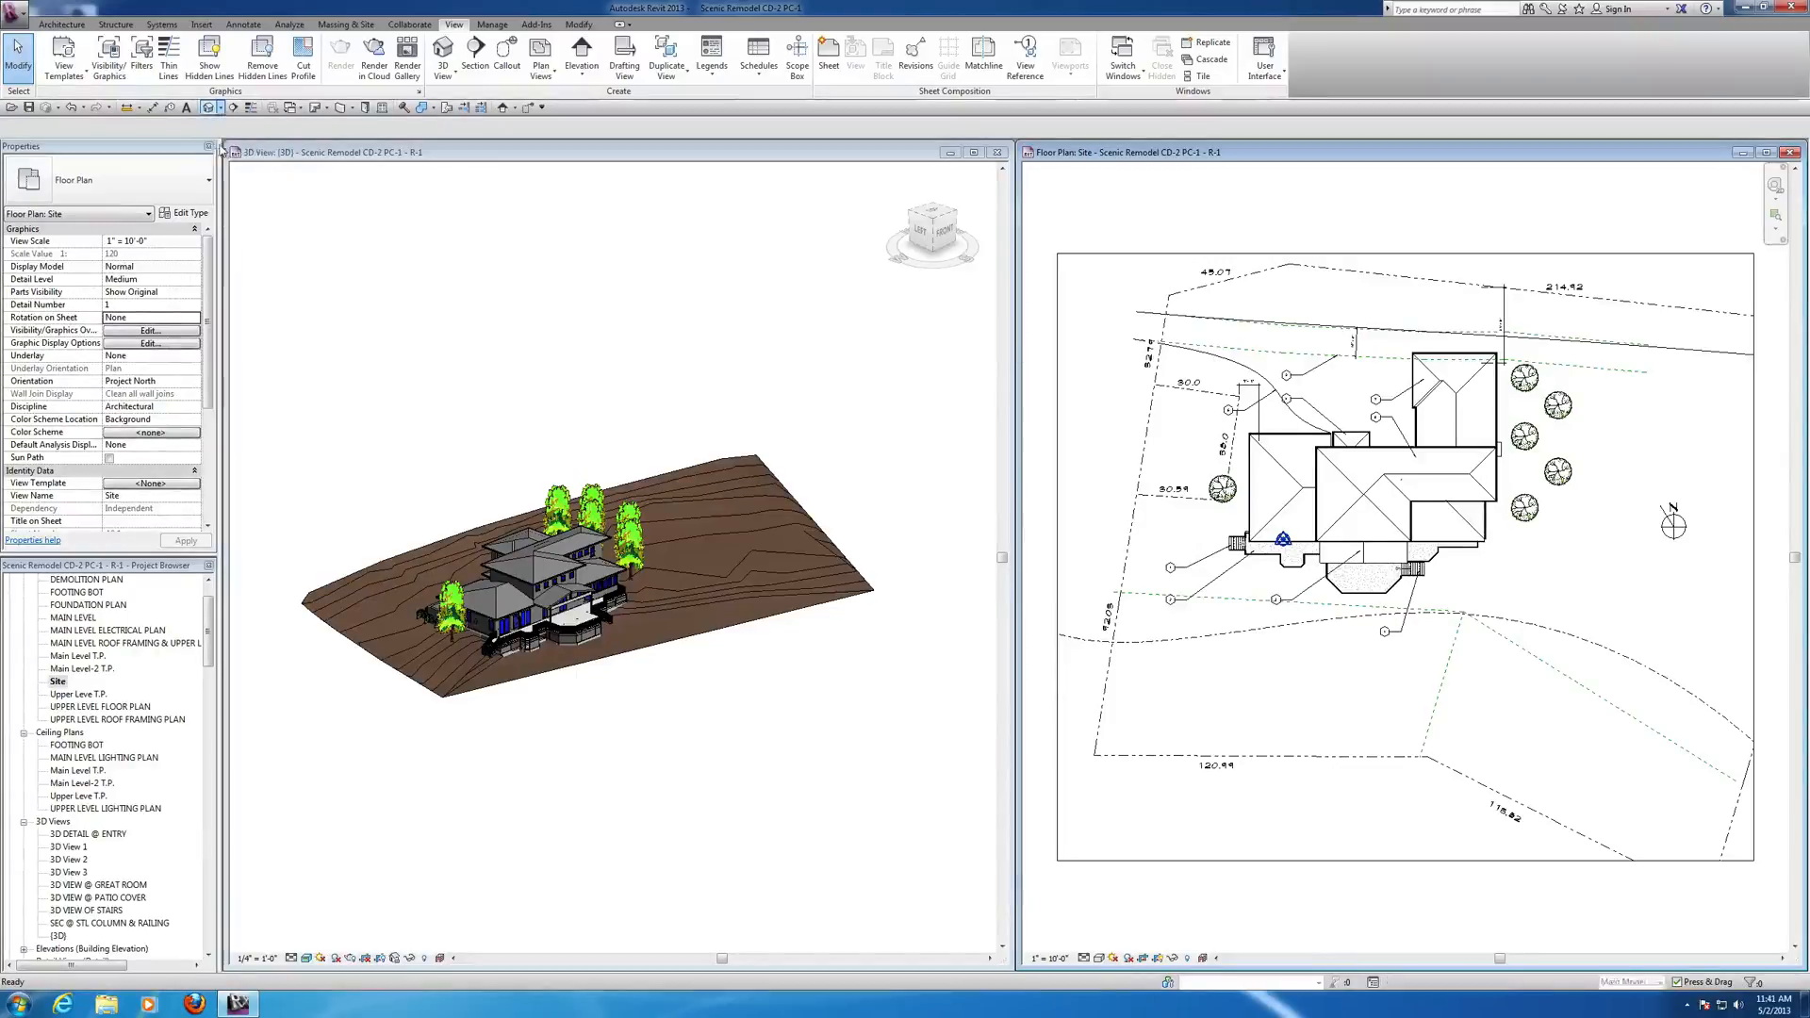
pyautogui.click(238, 134)
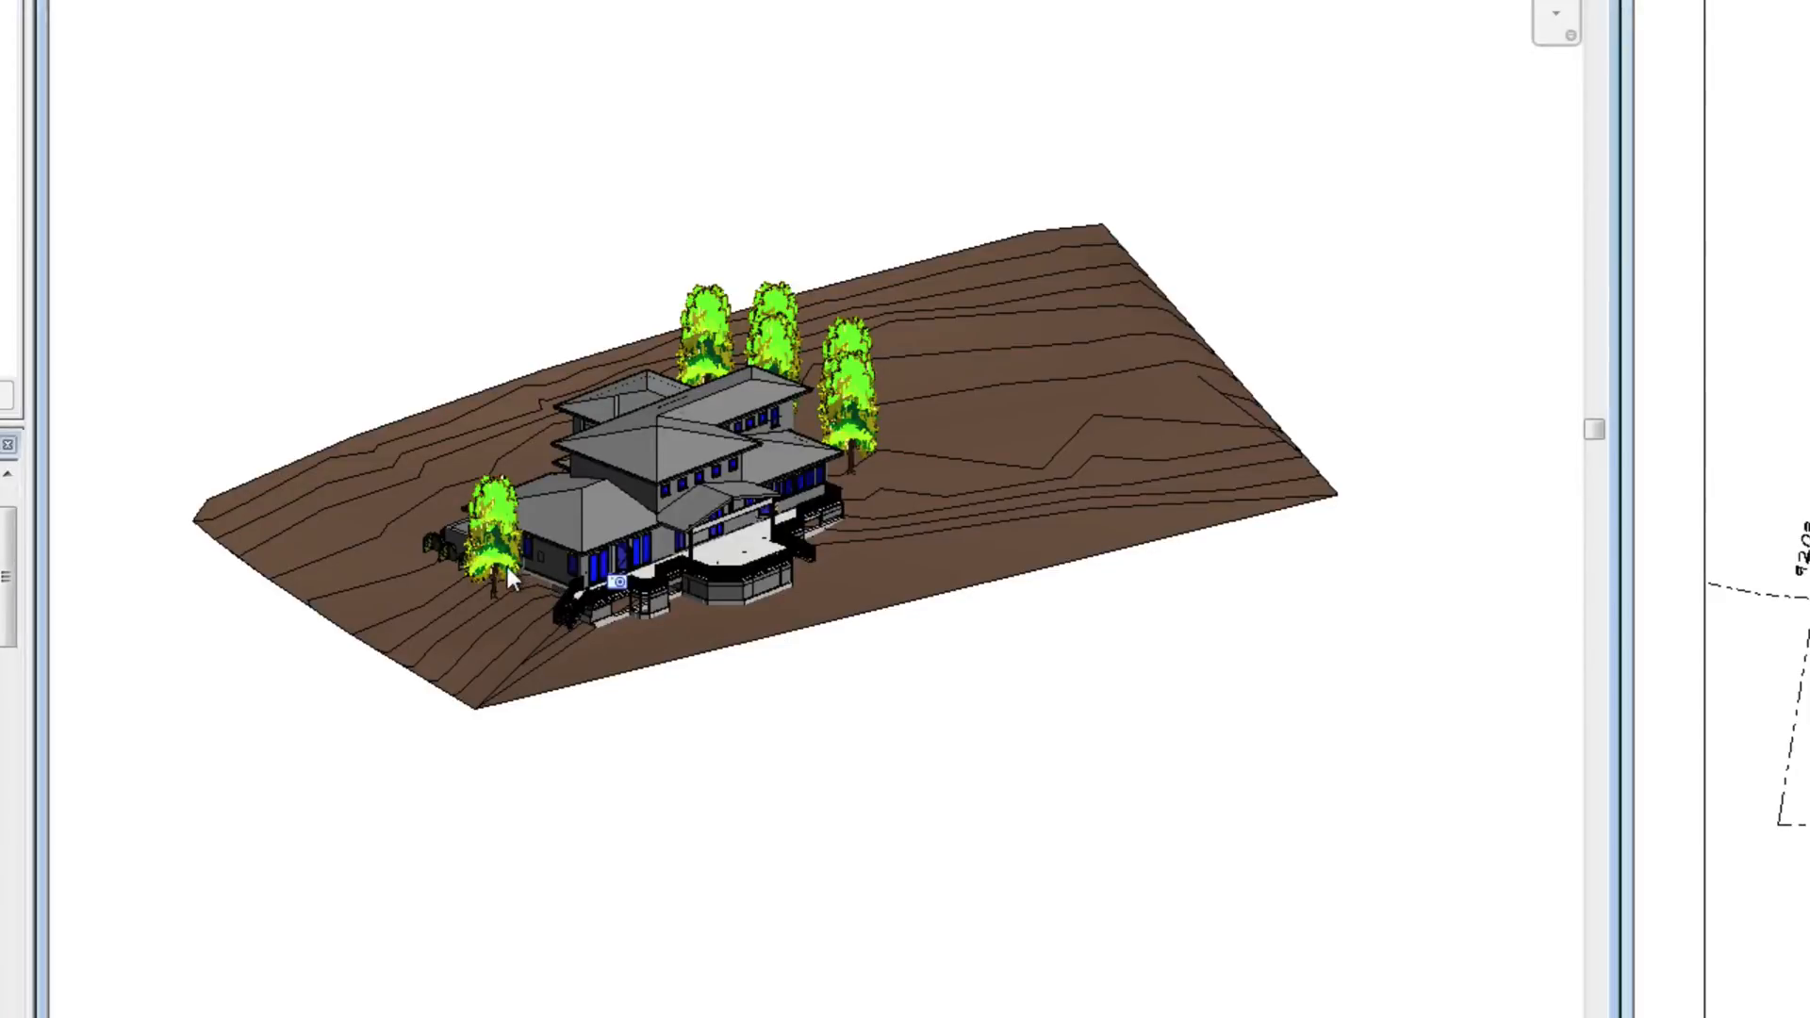
pyautogui.scroll(5, 552, 573)
pyautogui.scroll(5, 552, 573)
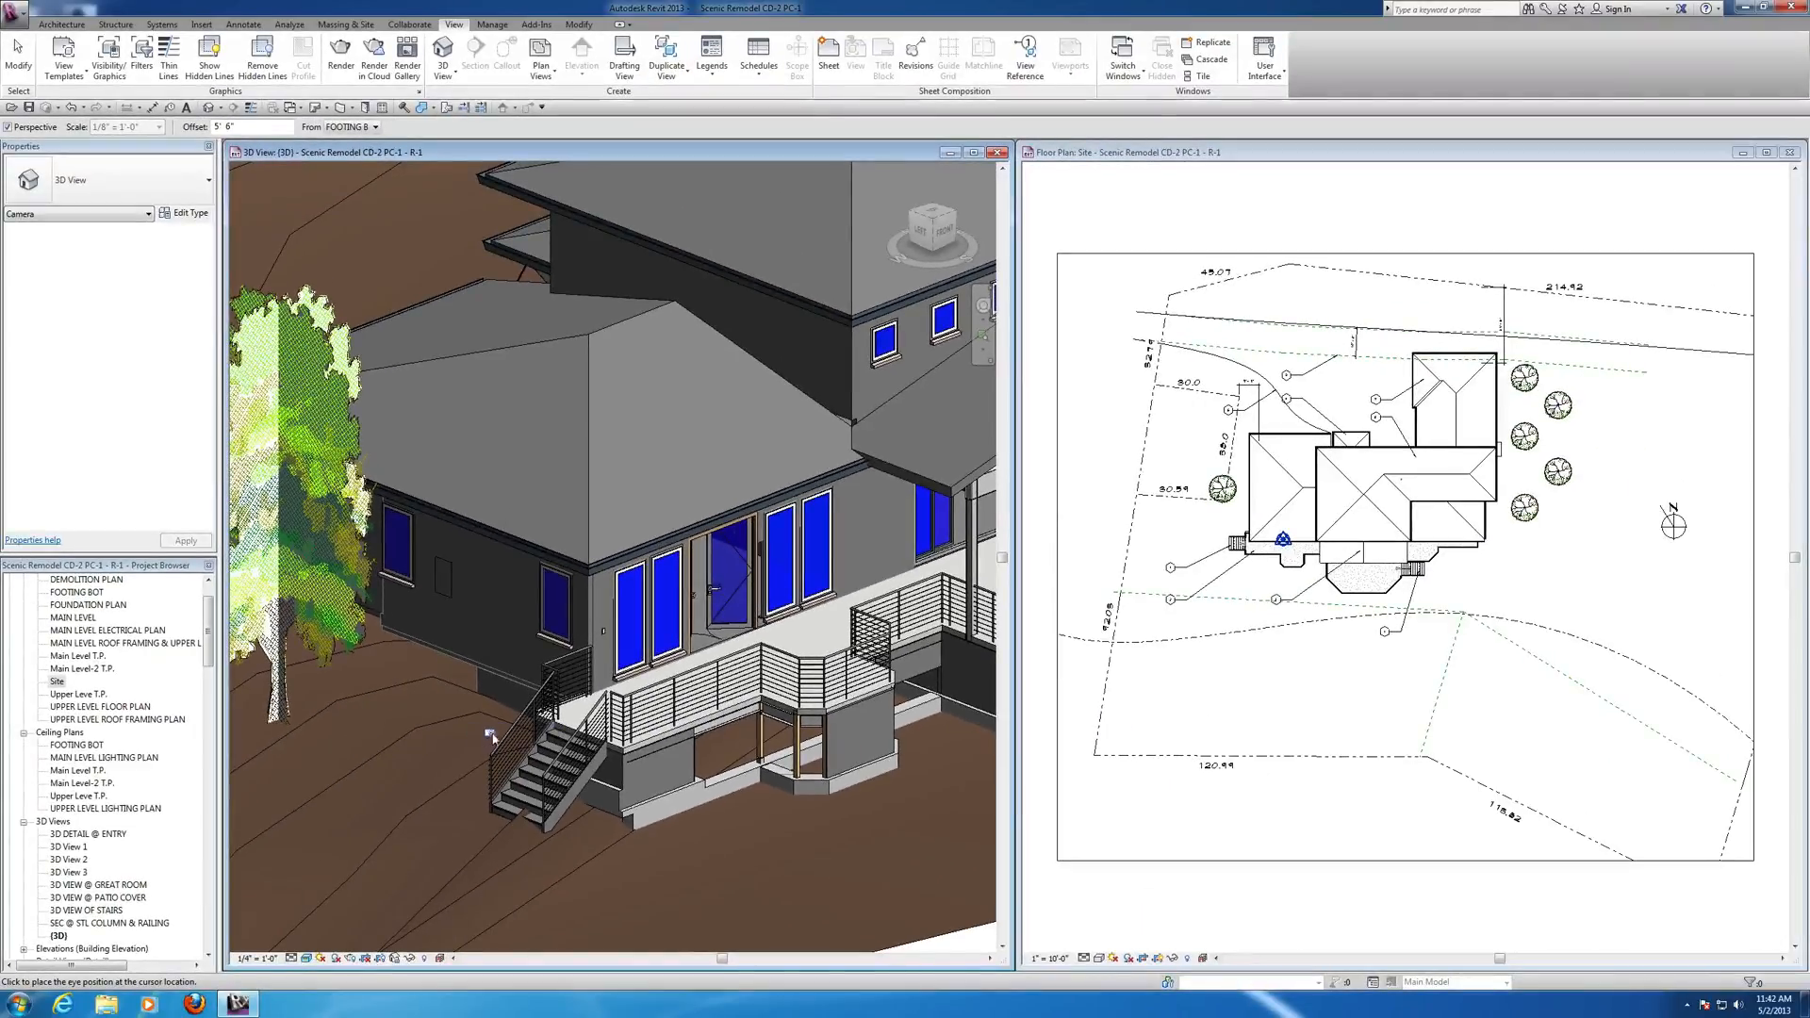
pyautogui.scroll(-5, 492, 736)
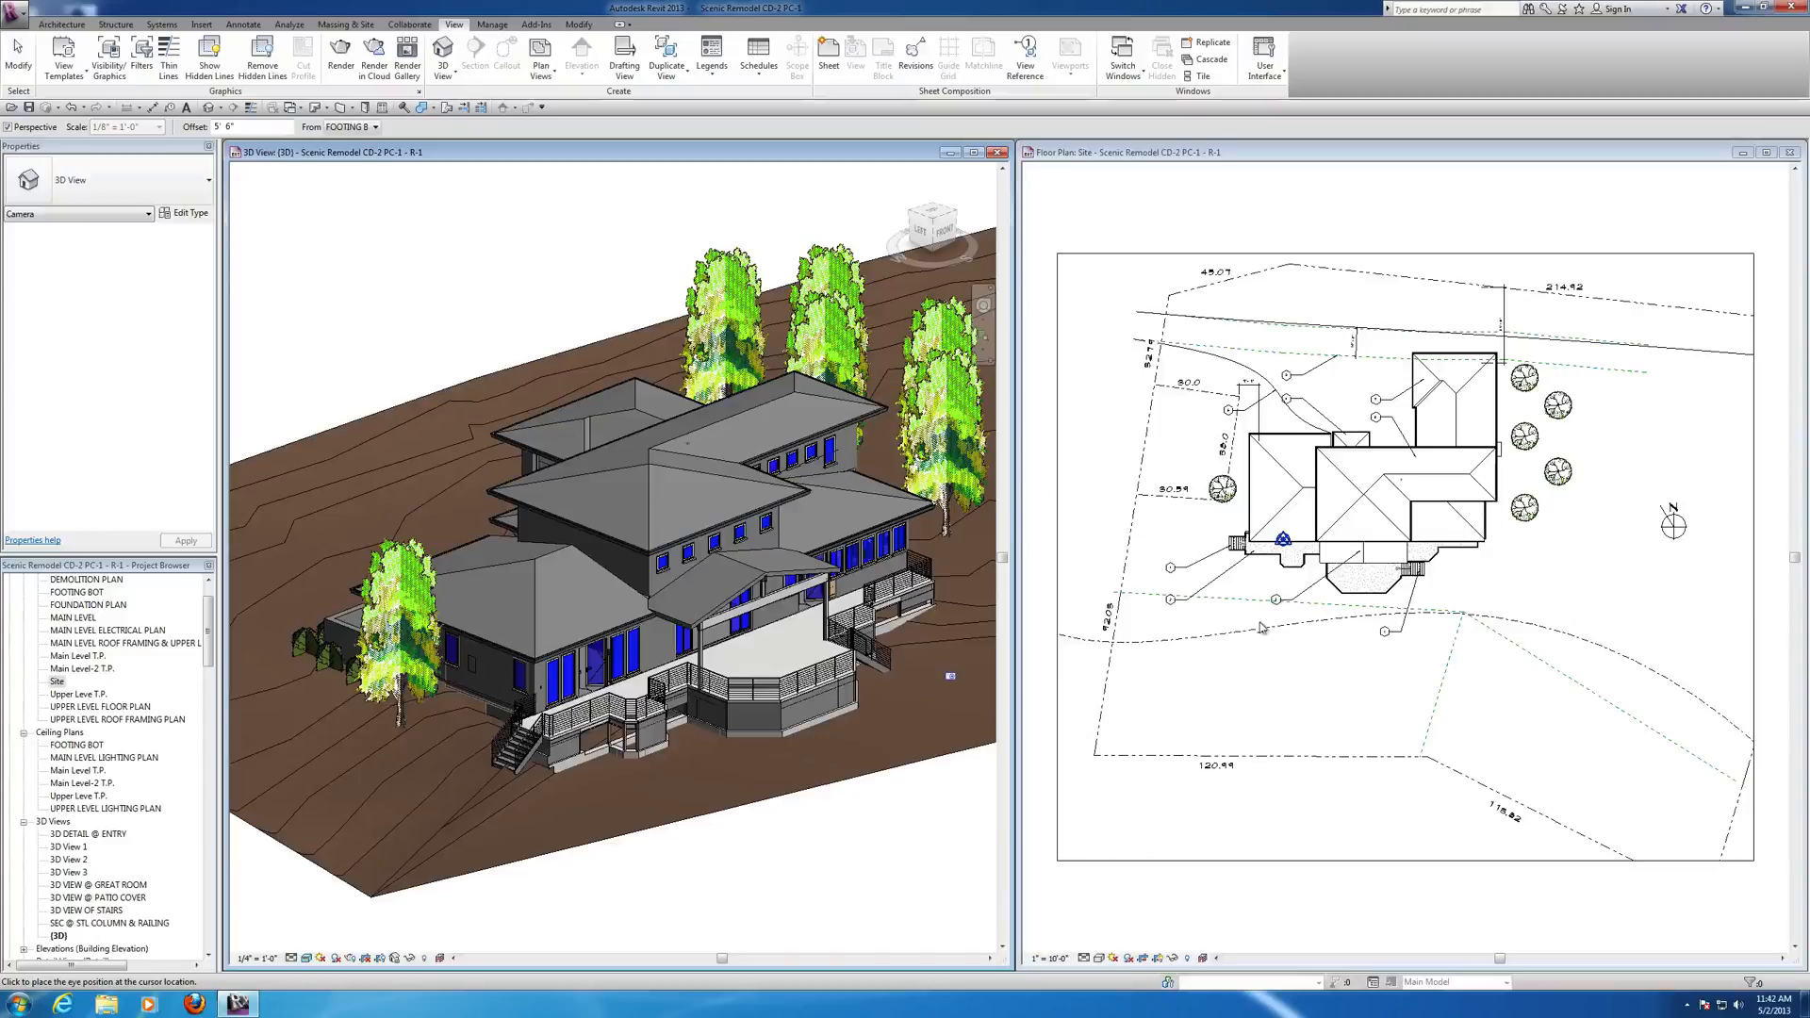
pyautogui.click(1260, 623)
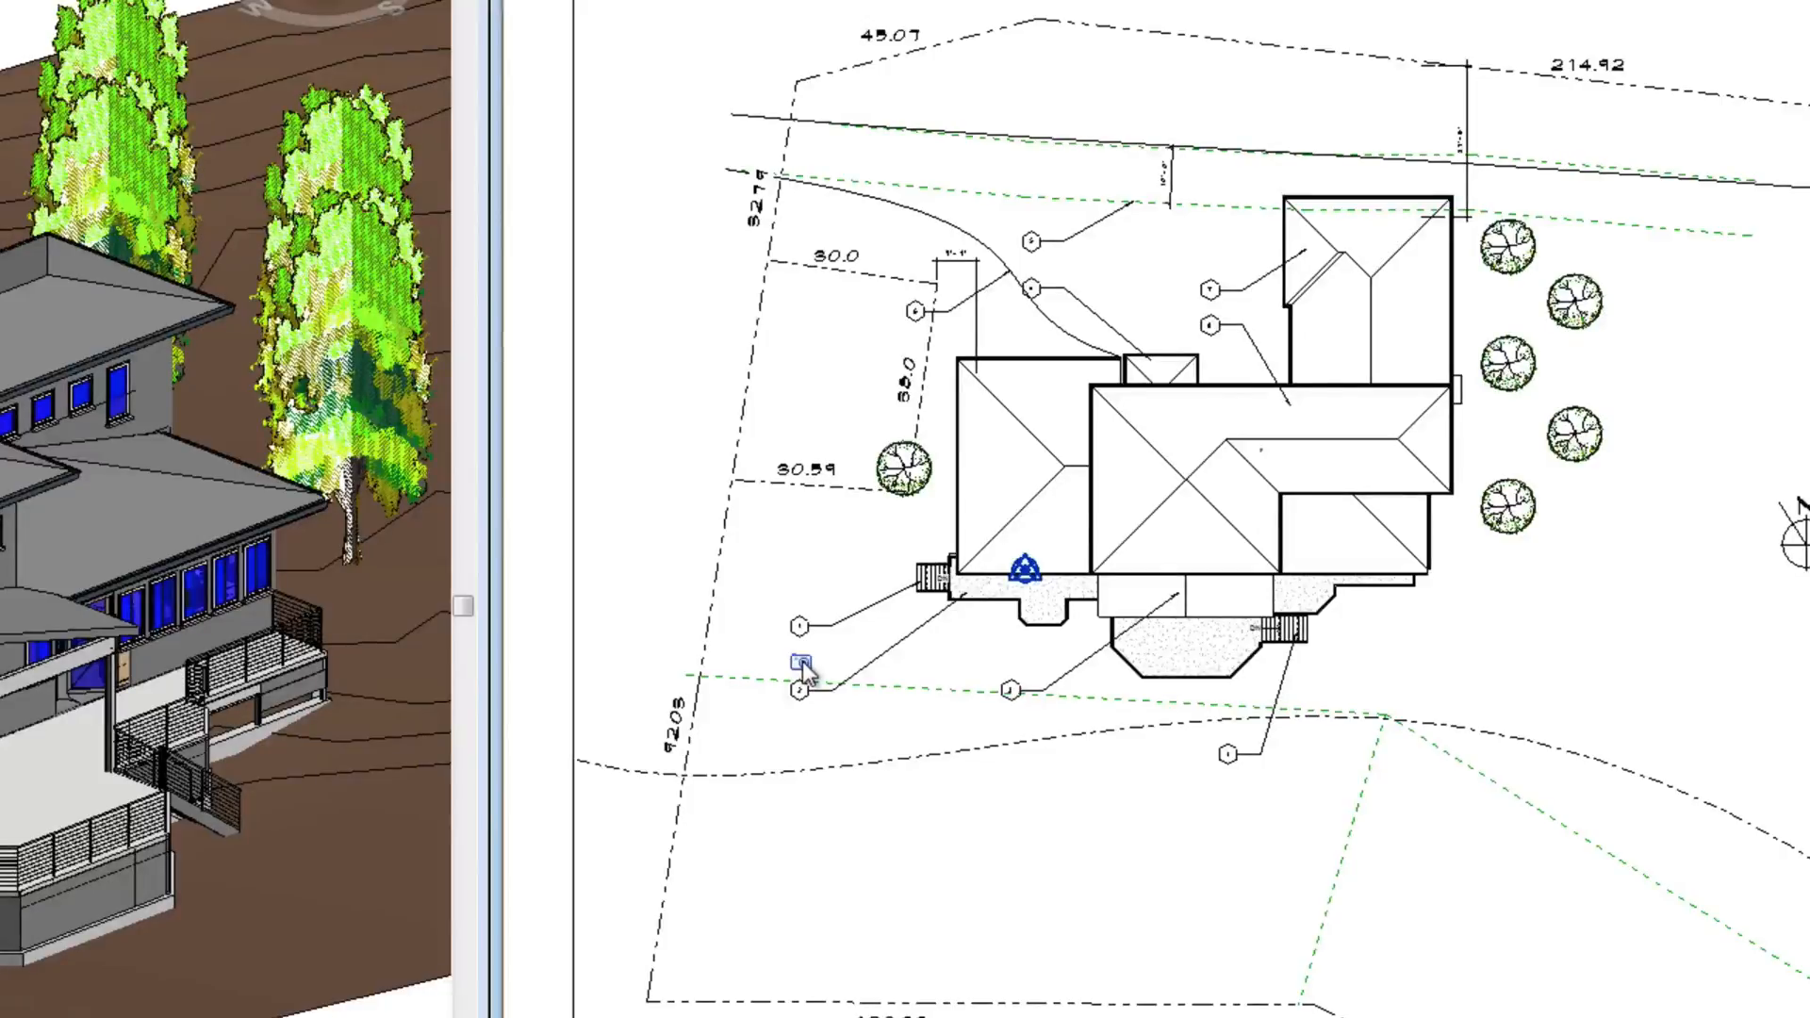
pyautogui.click(801, 662)
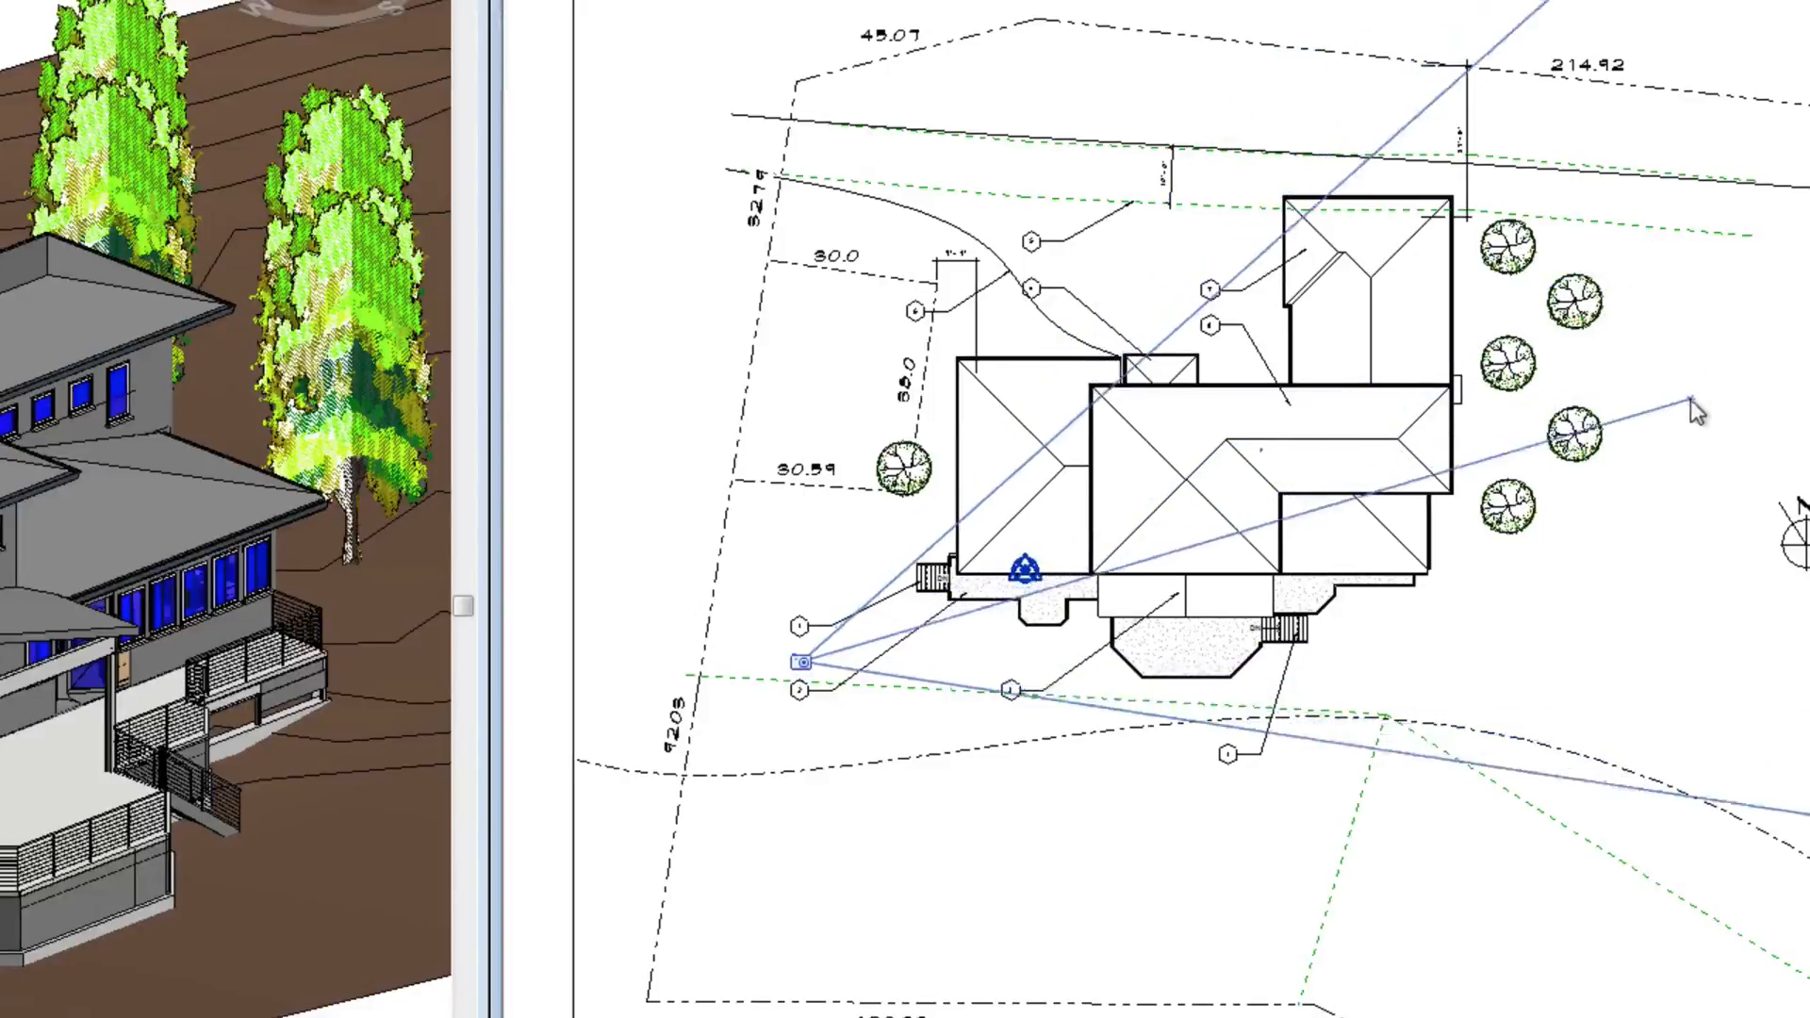
pyautogui.click(1621, 182)
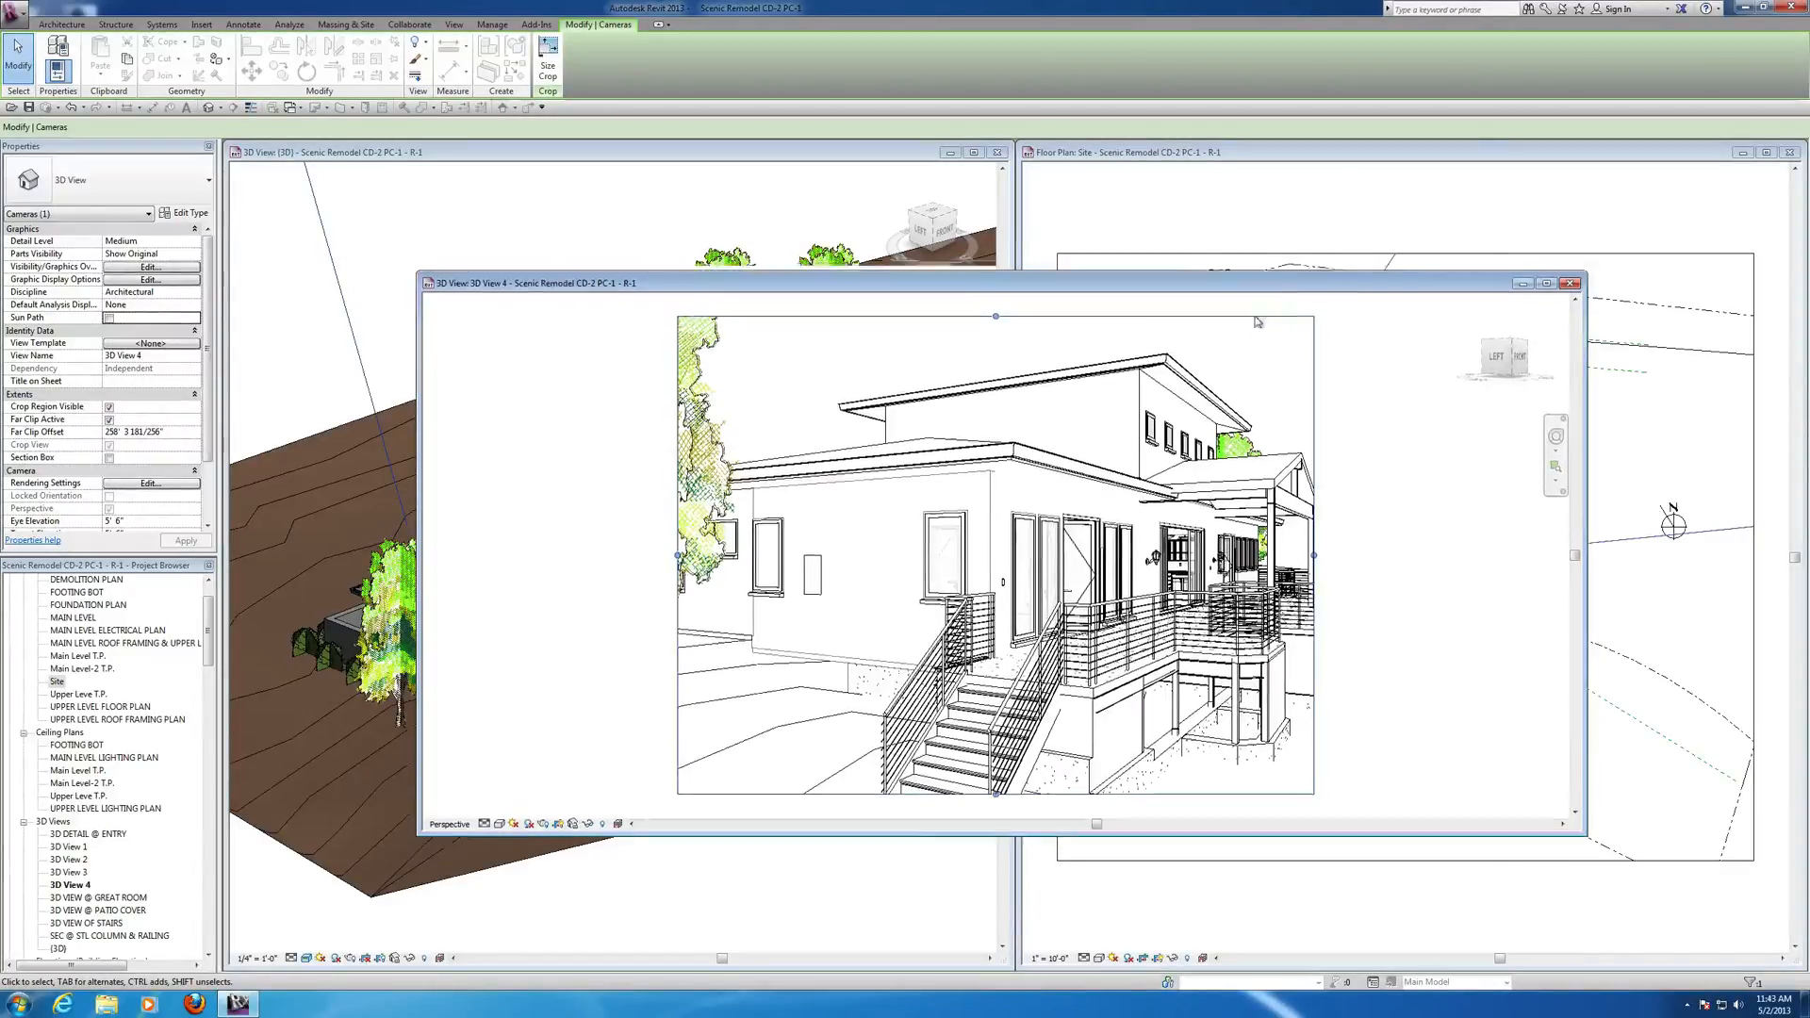
# Enlarge the new camera view's crop region on both sides and below the stairs, and fit the view to its window.
pyautogui.moveTo(1256, 281); pyautogui.dragTo(1252, 768)
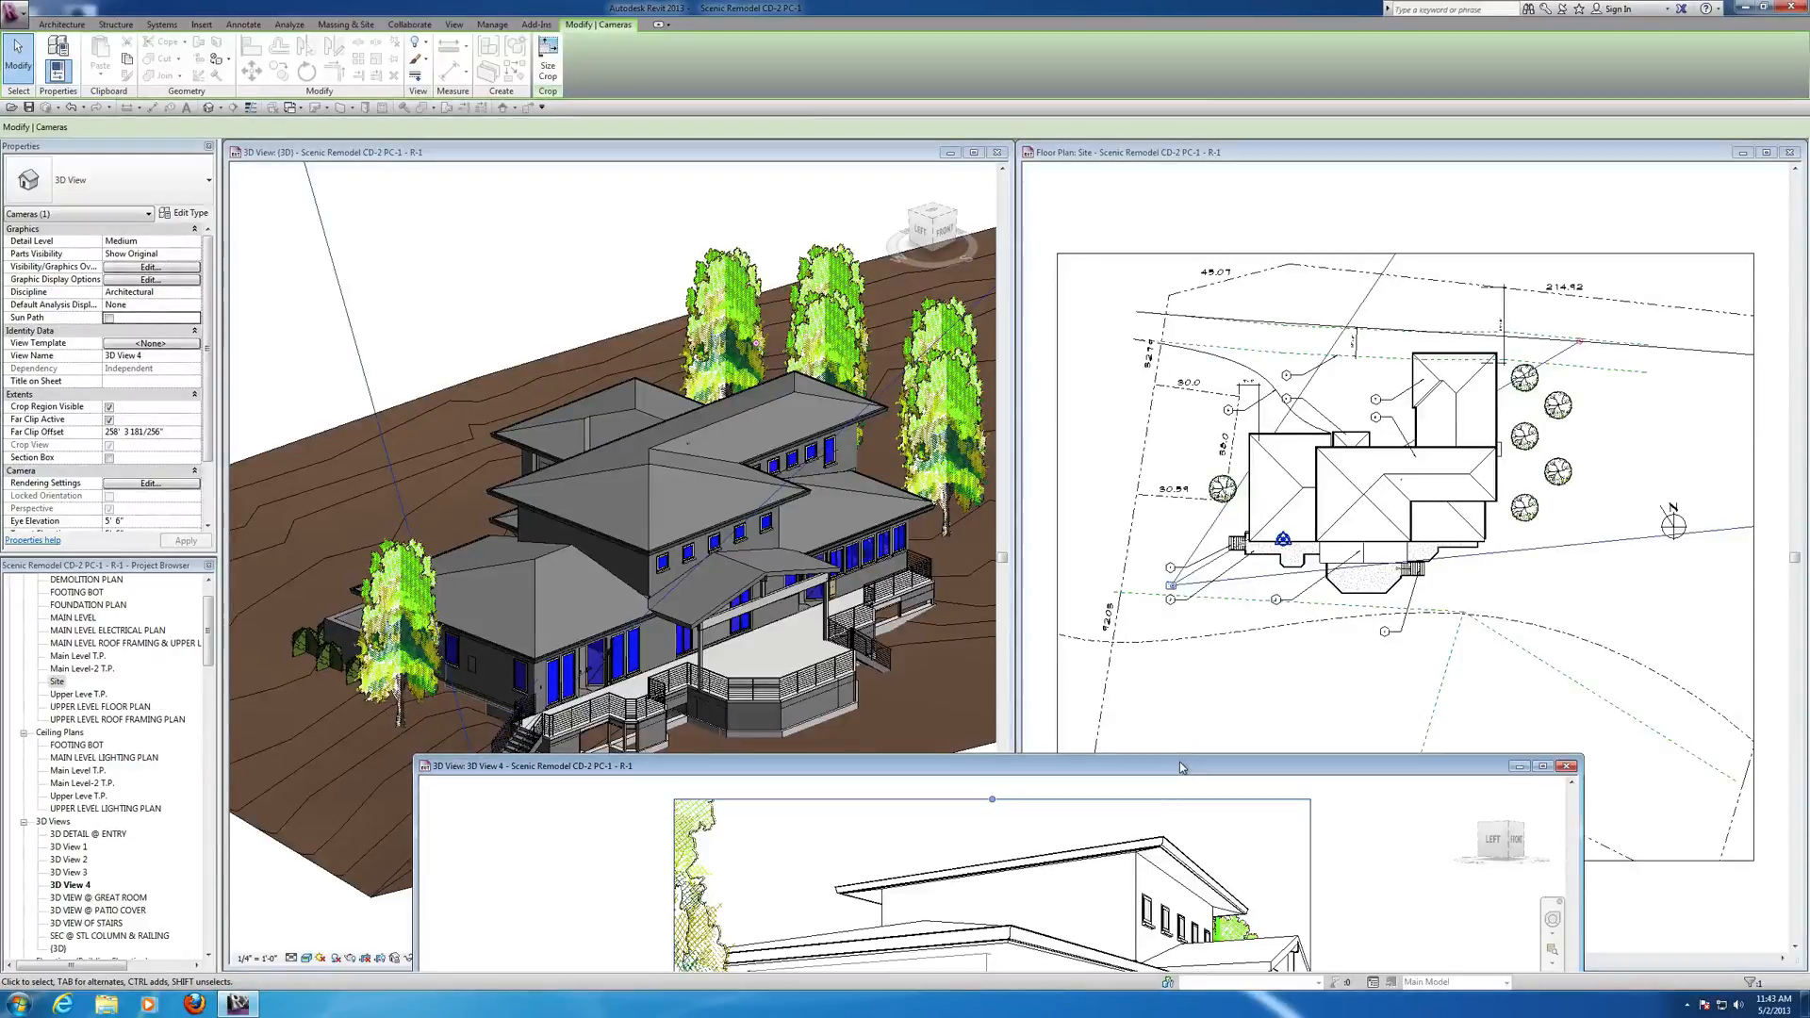
pyautogui.moveTo(1179, 761); pyautogui.dragTo(1146, 246)
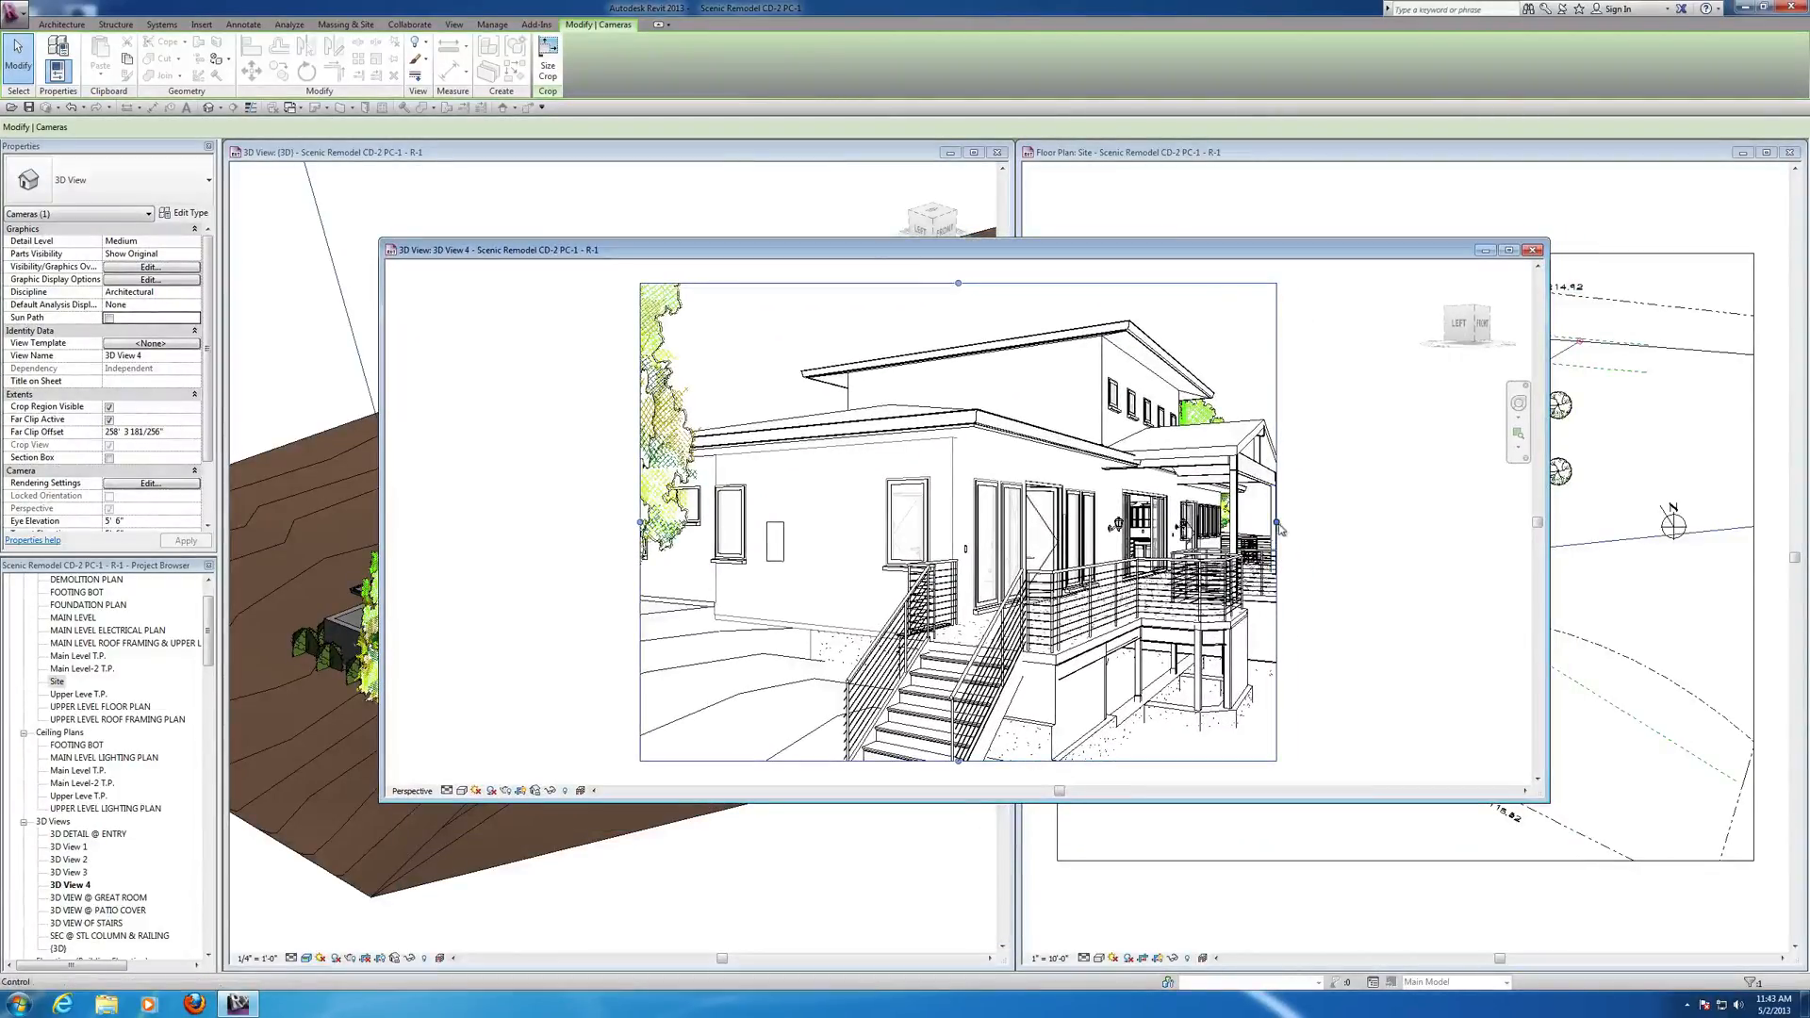
pyautogui.moveTo(1286, 523); pyautogui.dragTo(1492, 522)
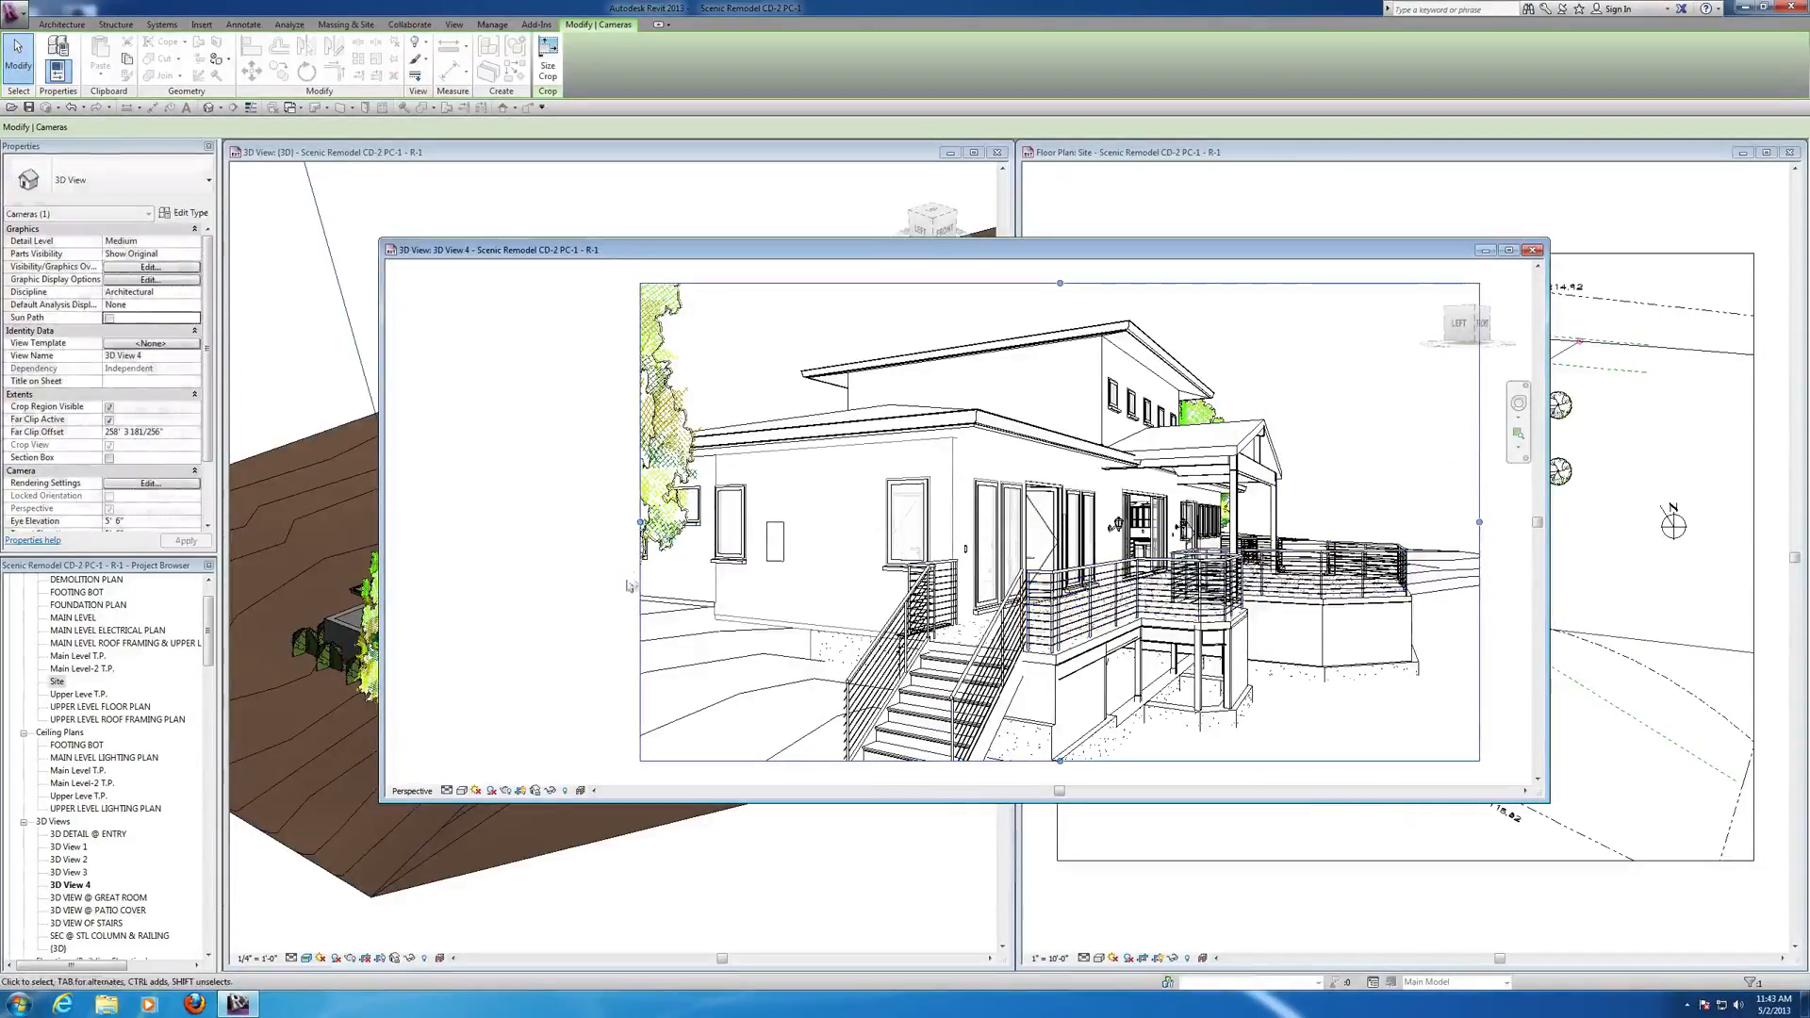
pyautogui.moveTo(641, 522); pyautogui.dragTo(394, 522)
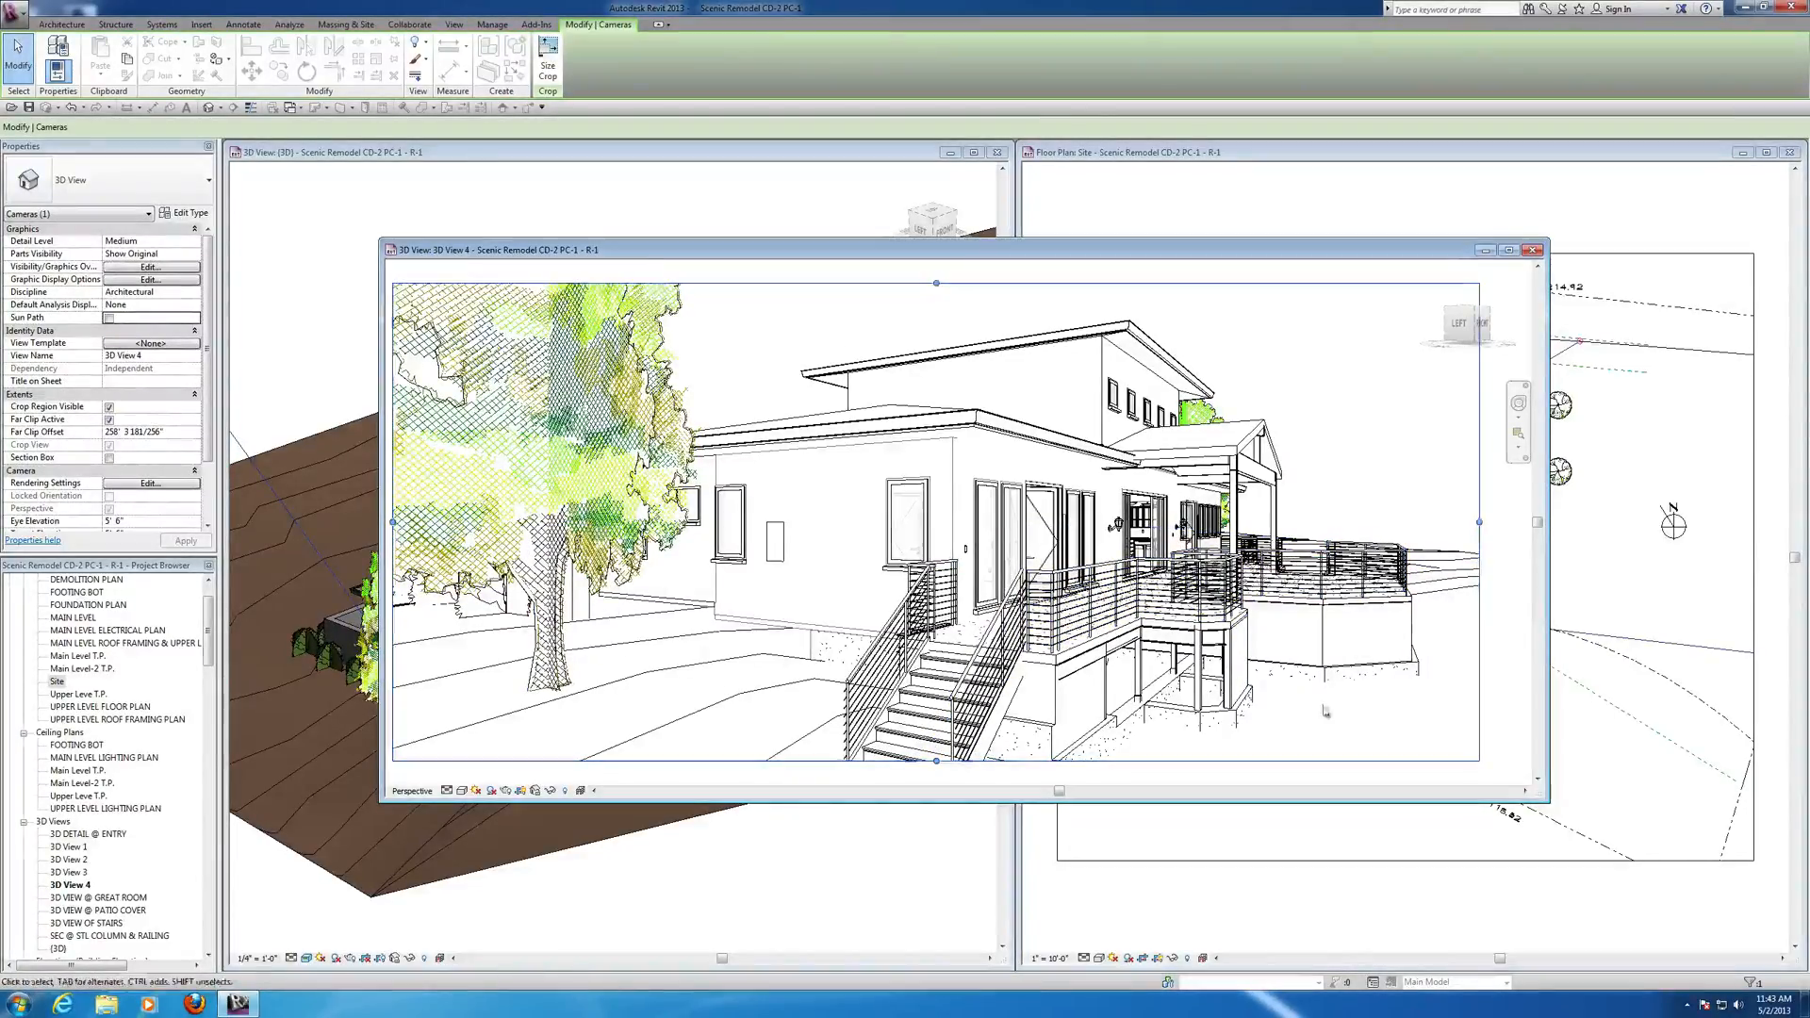
pyautogui.click(1538, 782)
pyautogui.click(1537, 781)
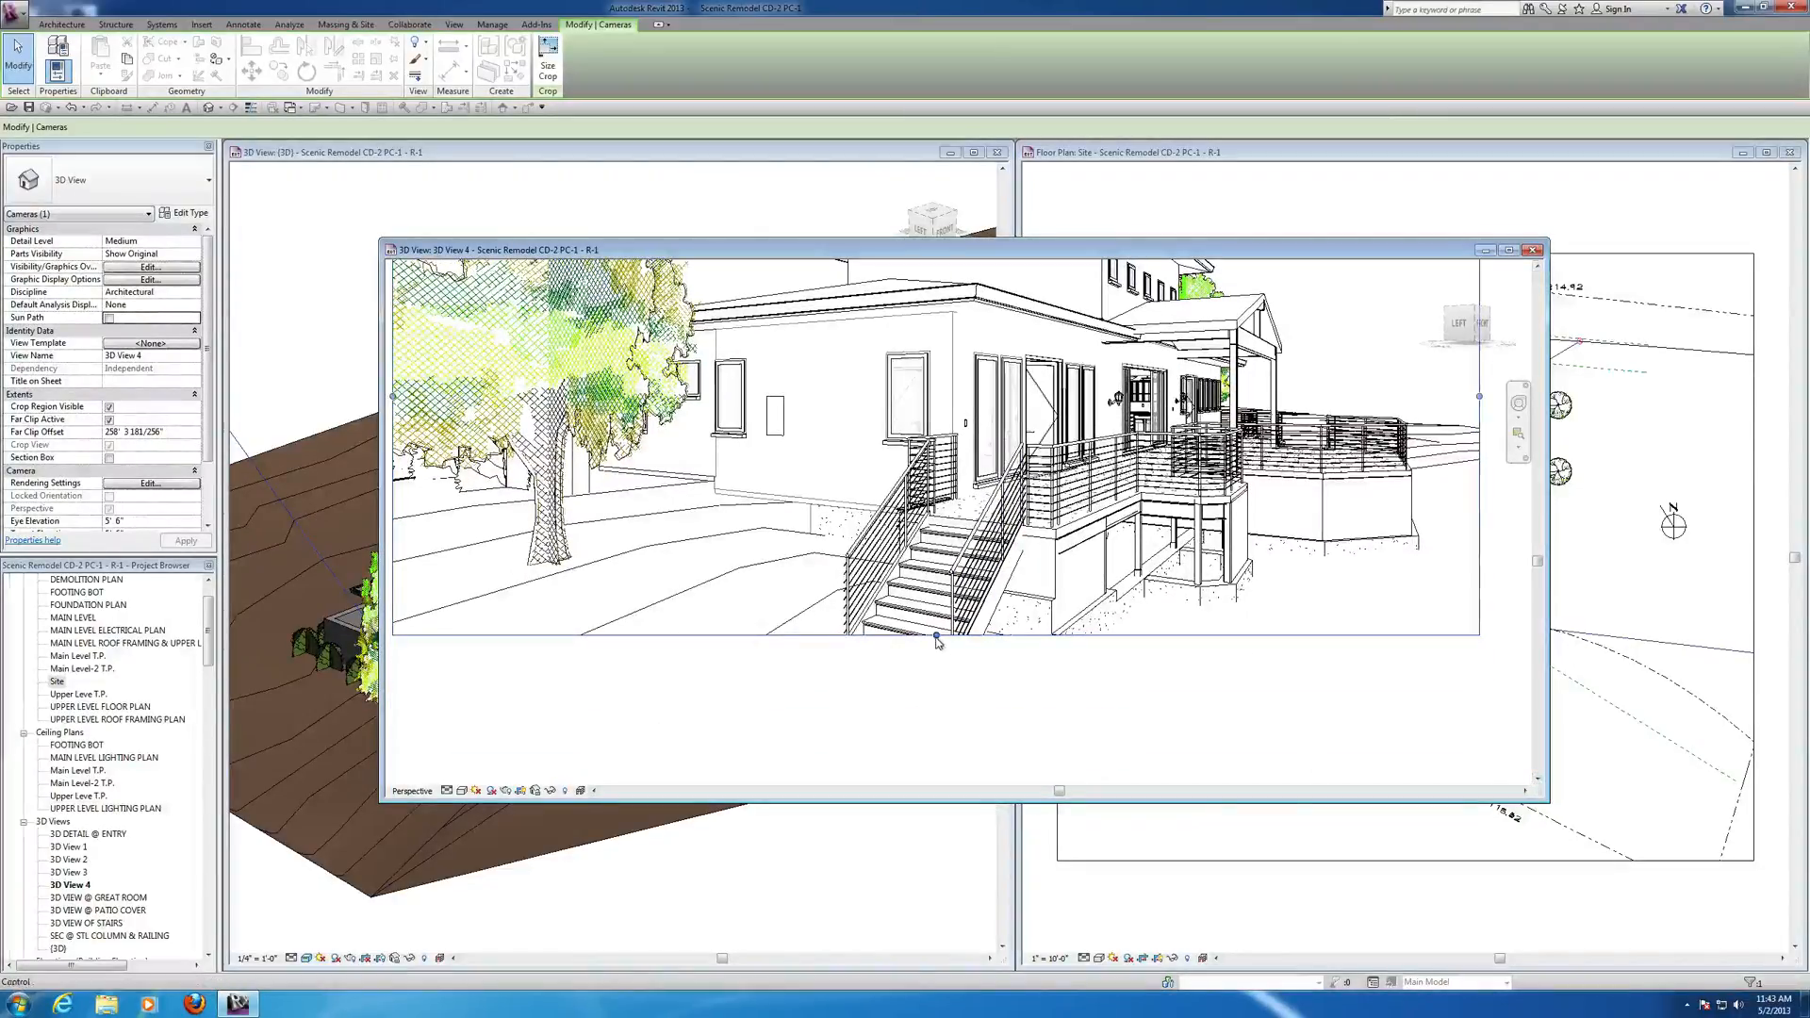
pyautogui.moveTo(938, 642); pyautogui.dragTo(936, 714)
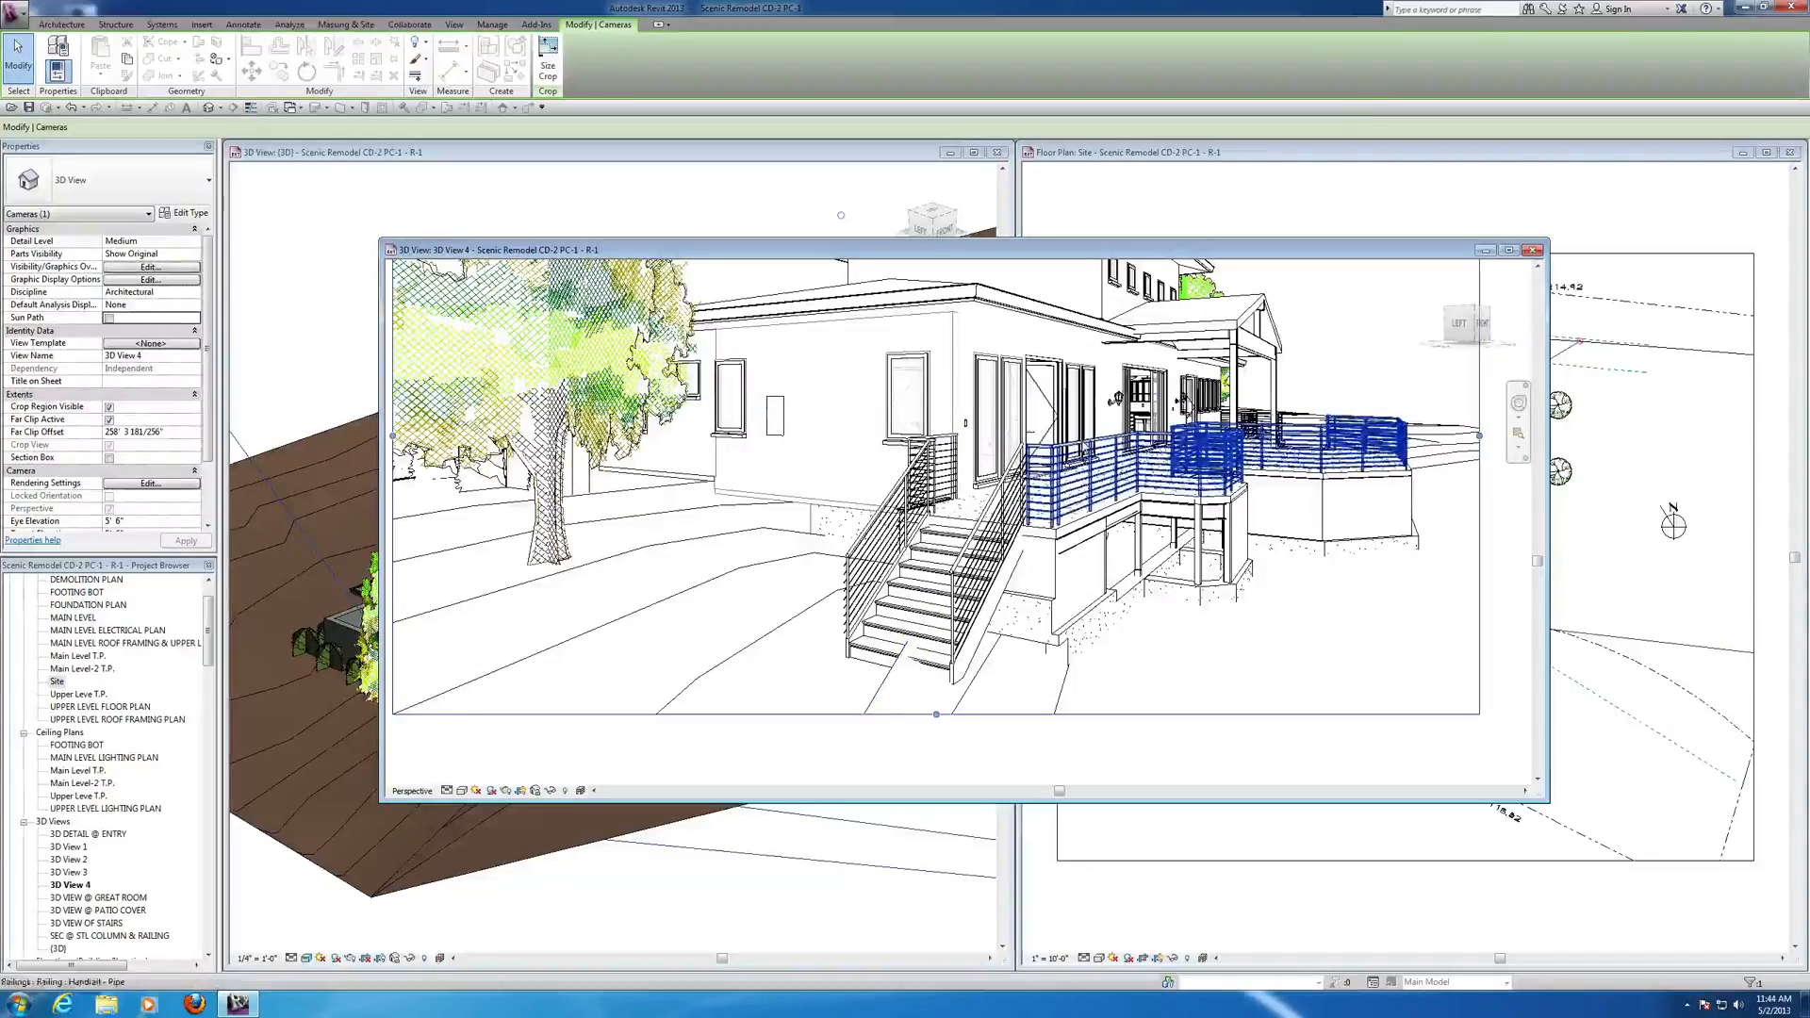
pyautogui.click(1517, 433)
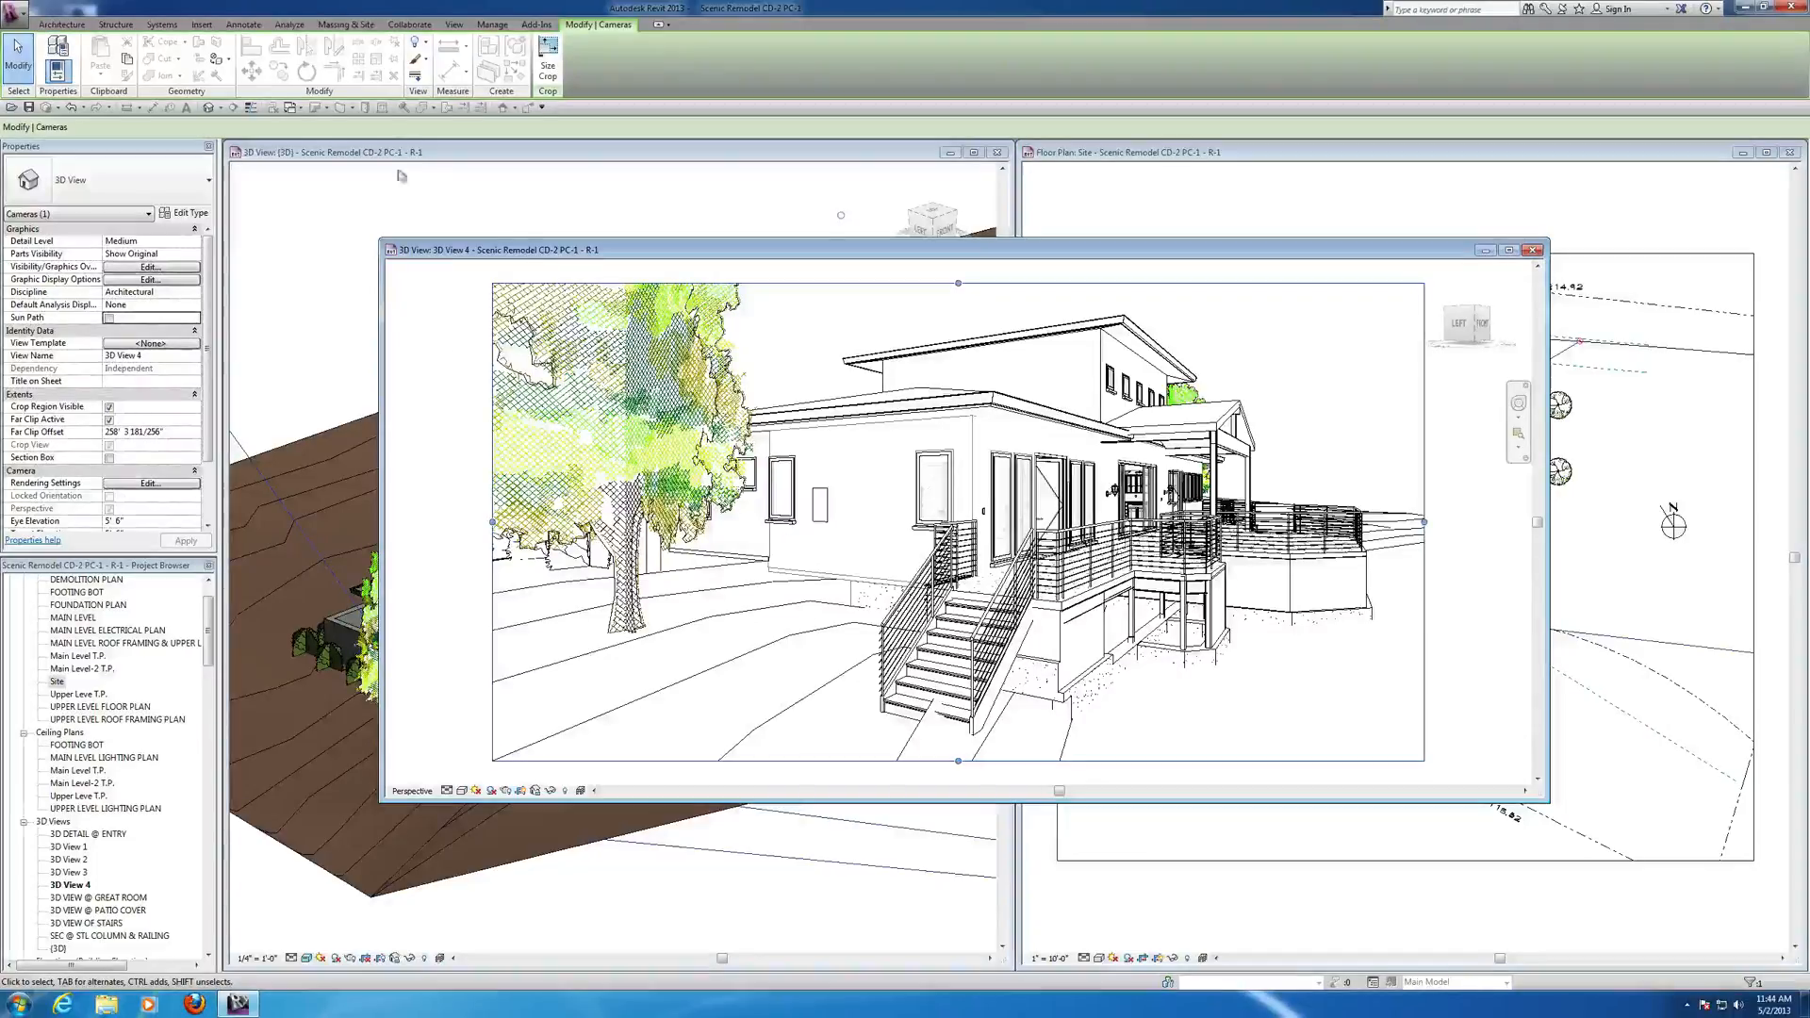
# Render the camera view with the quality setting at Draft and the resolution at Screen.
pyautogui.click(453, 24)
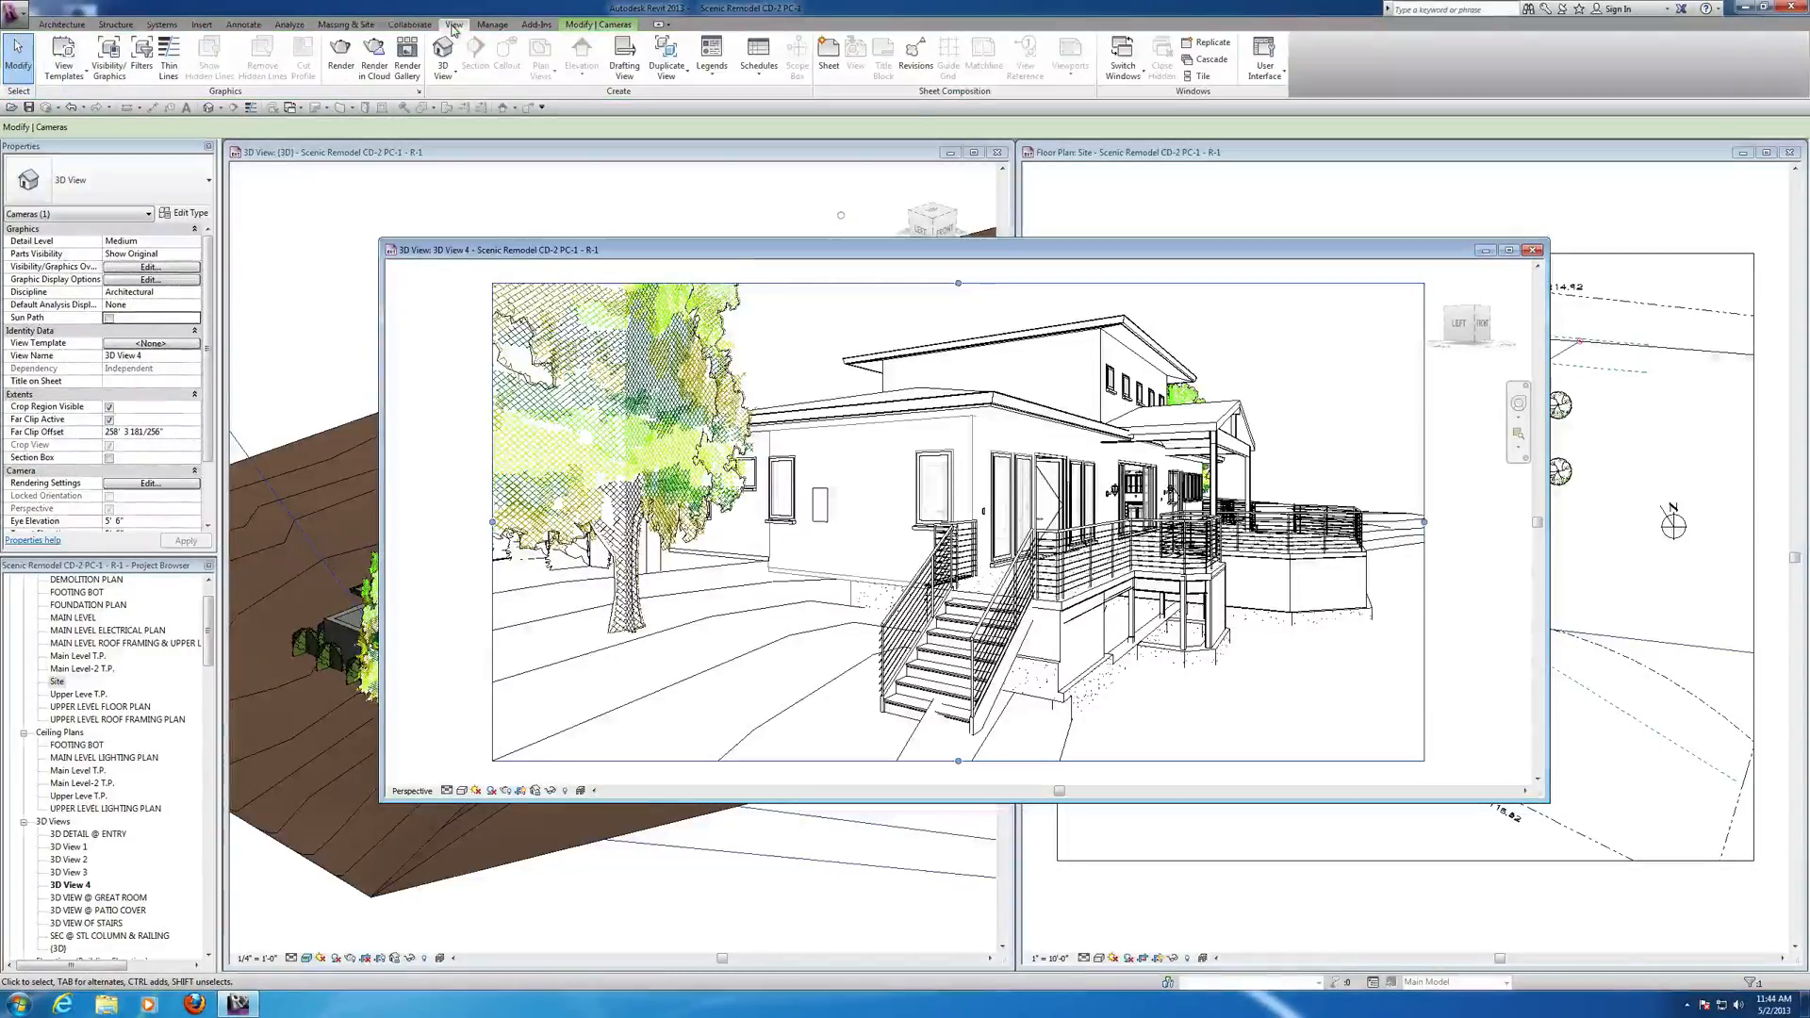
pyautogui.click(341, 57)
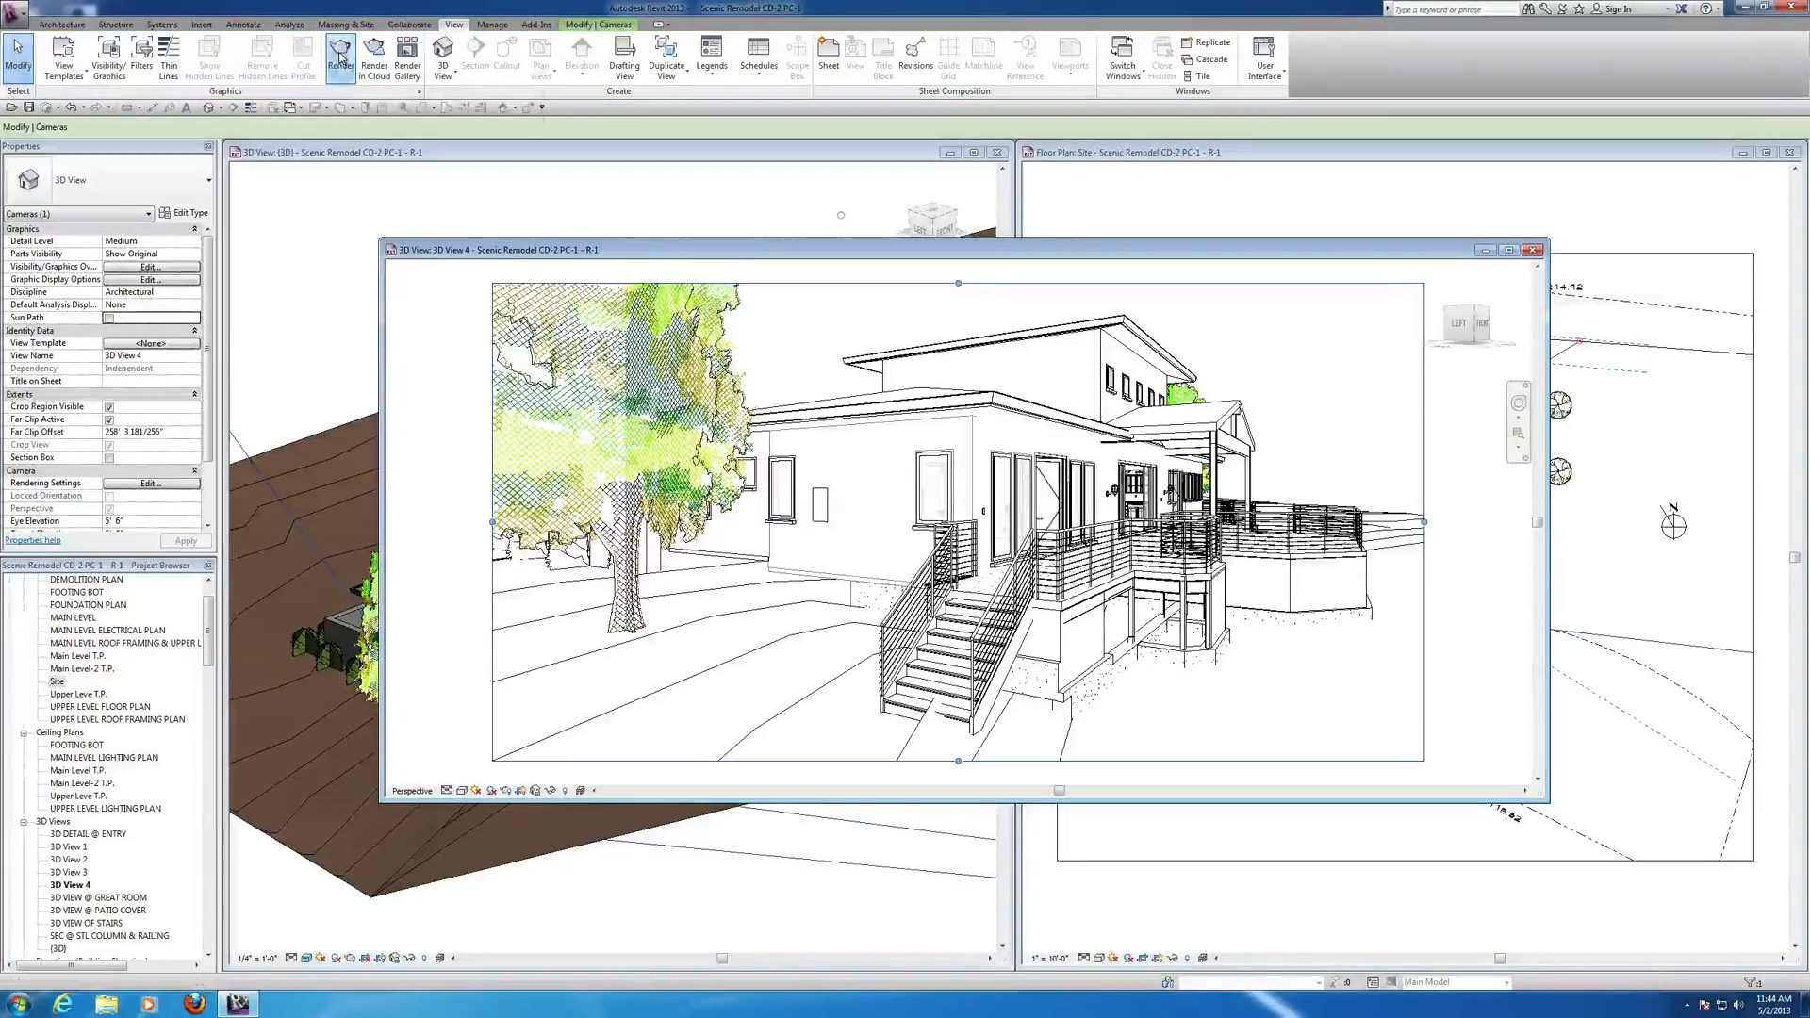
pyautogui.moveTo(118, 160); pyautogui.dragTo(286, 252)
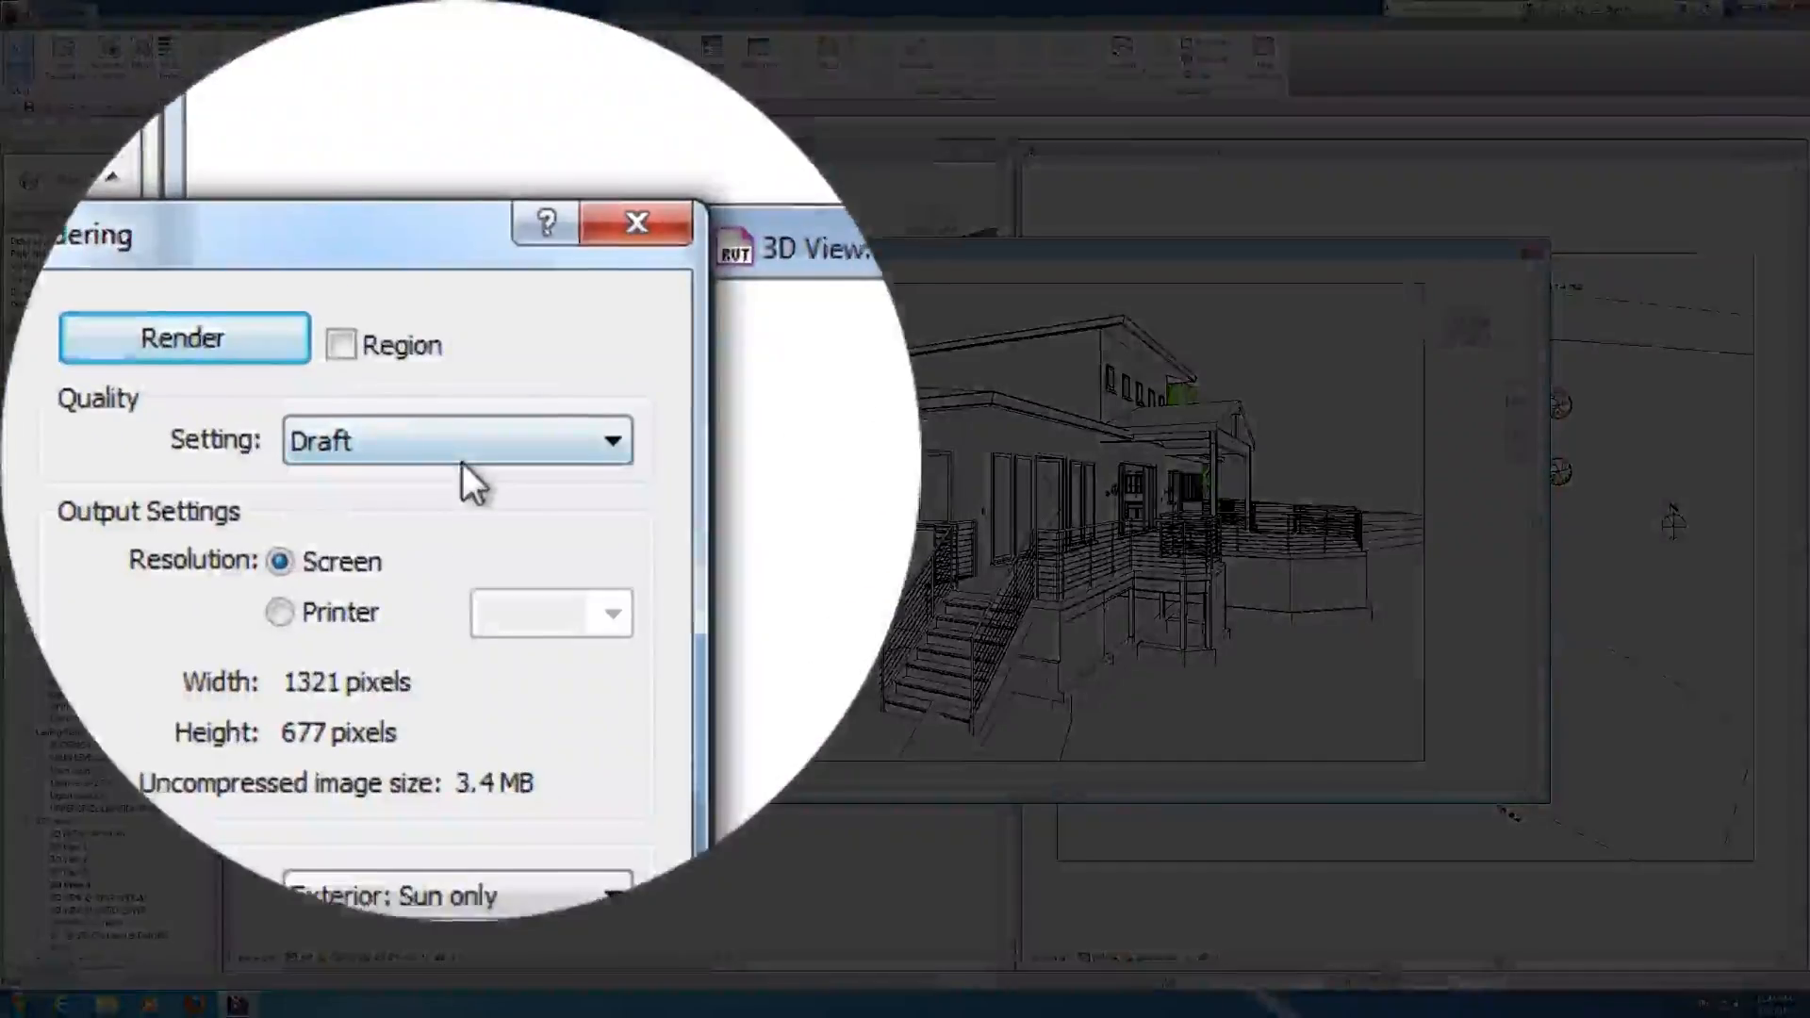
pyautogui.click(462, 462)
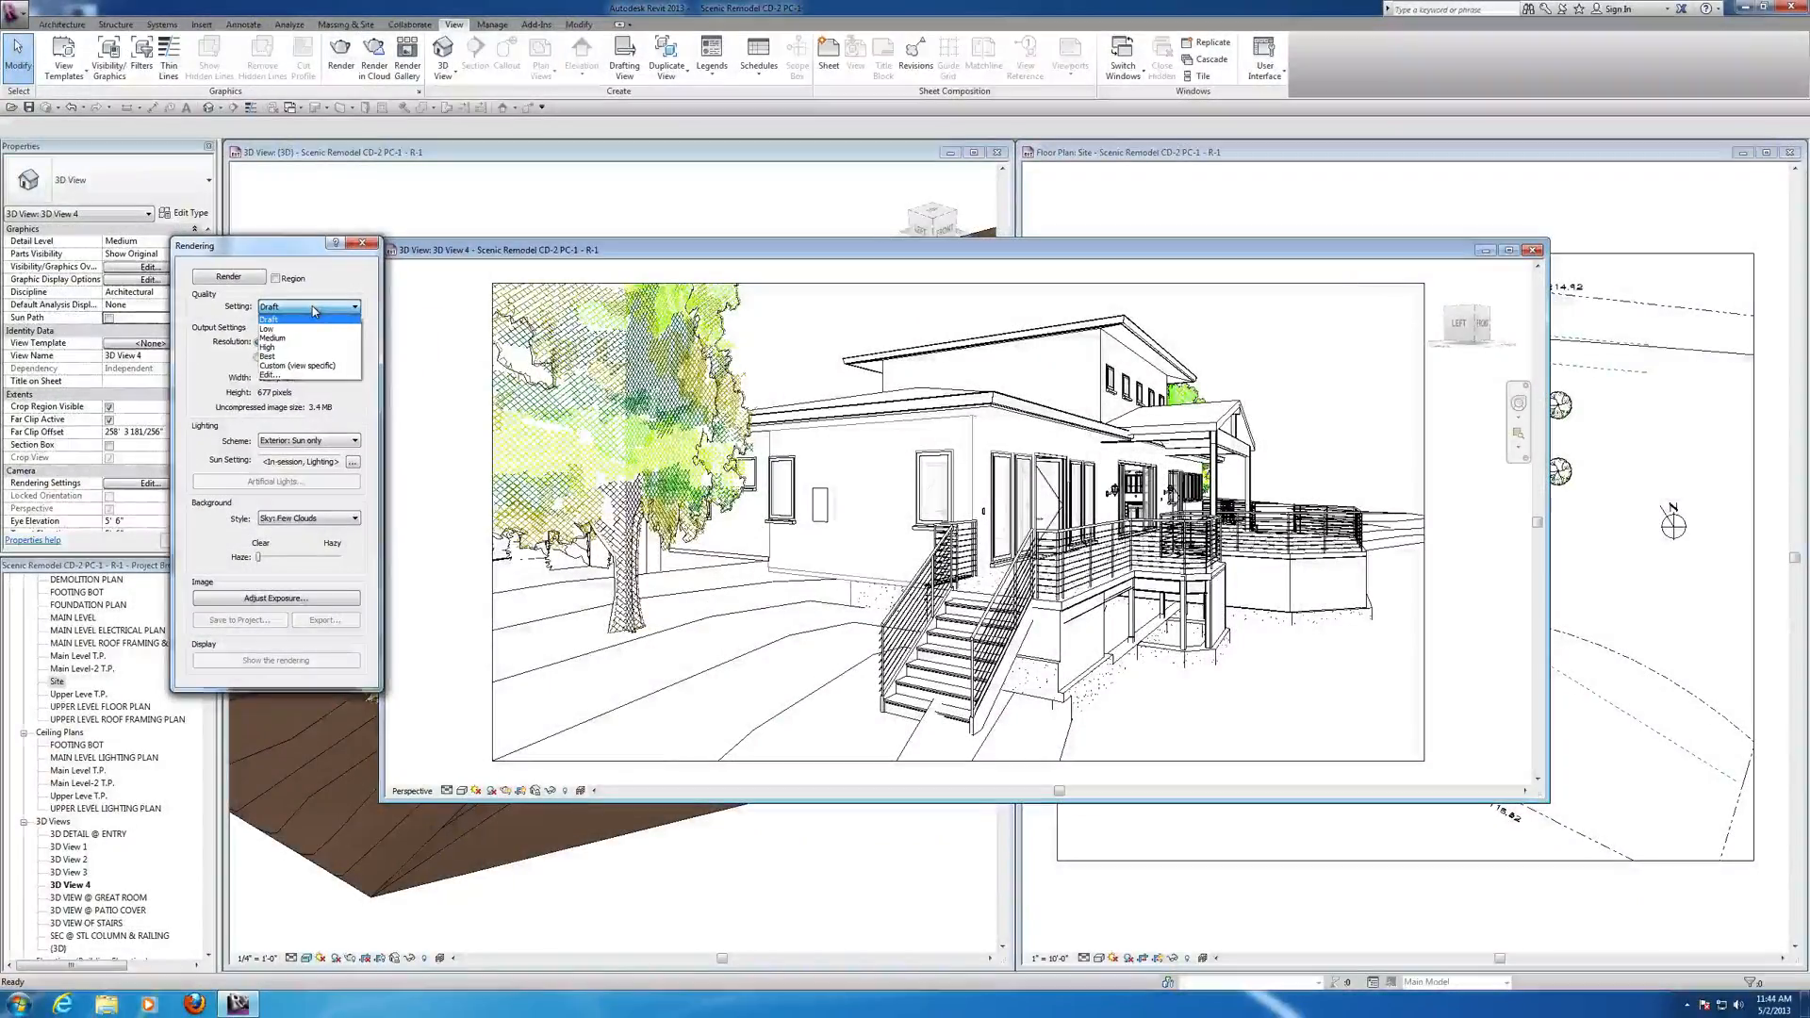
pyautogui.click(314, 309)
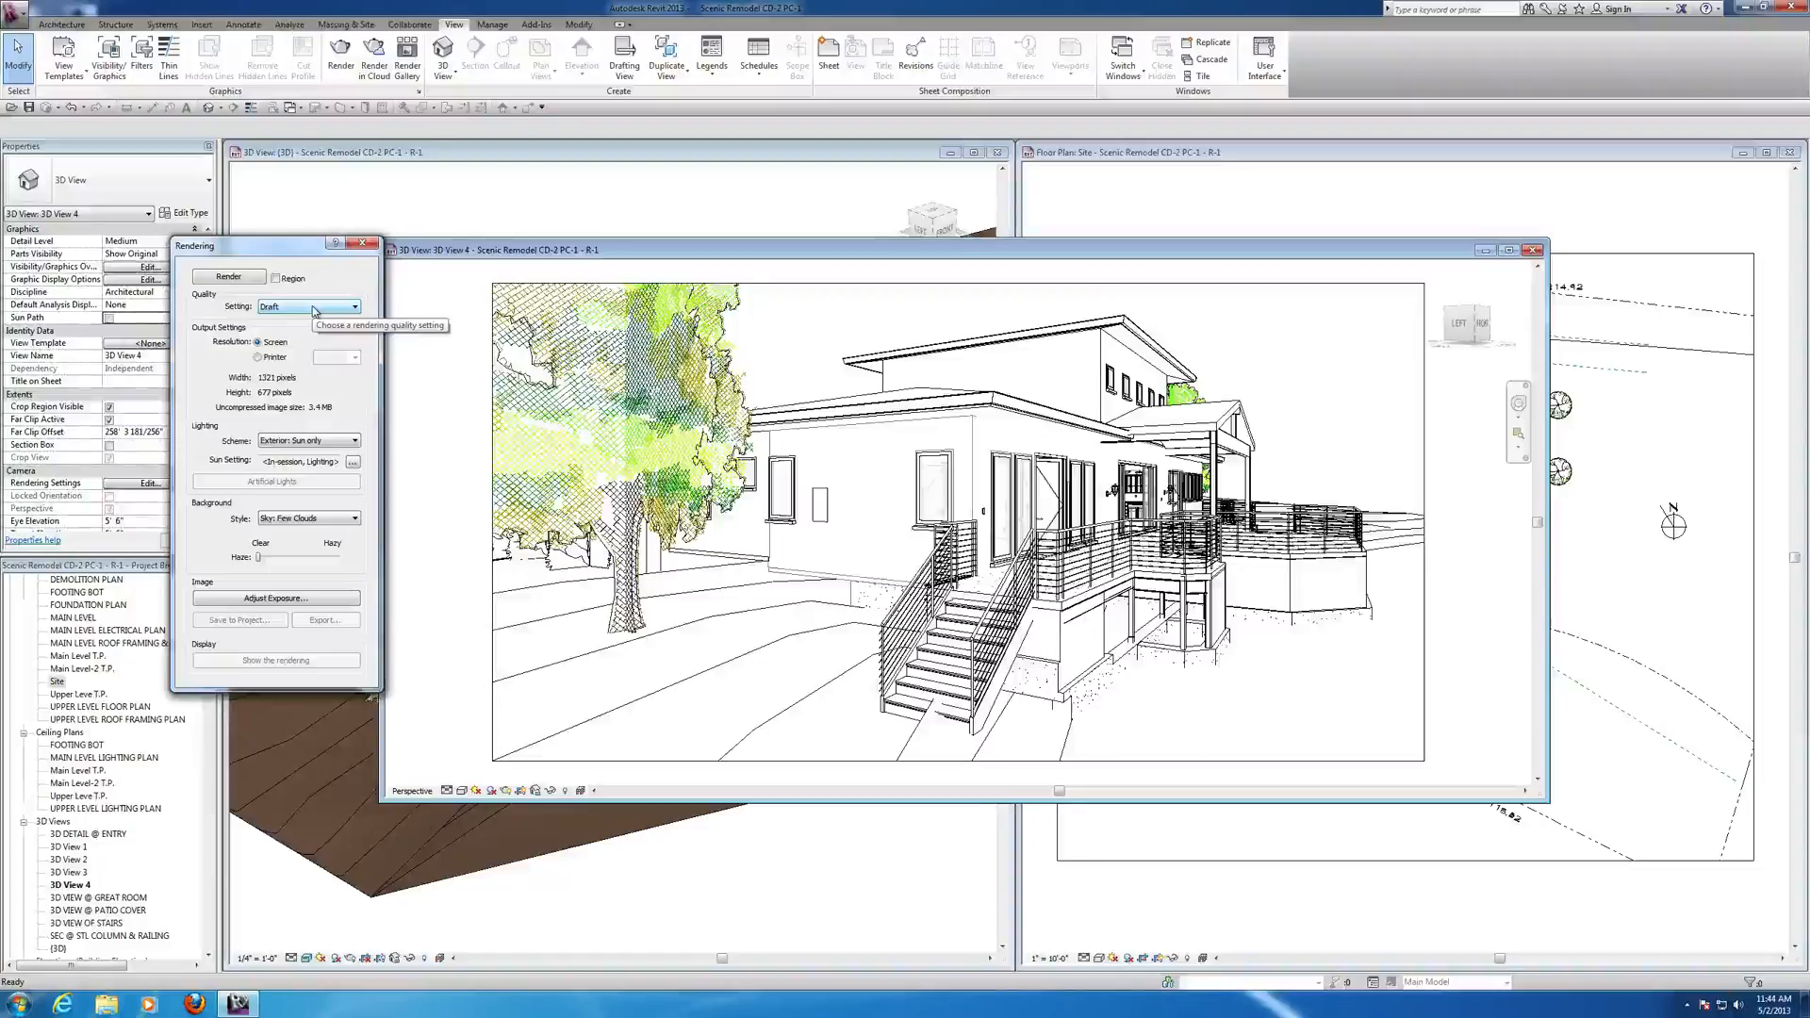
pyautogui.click(229, 279)
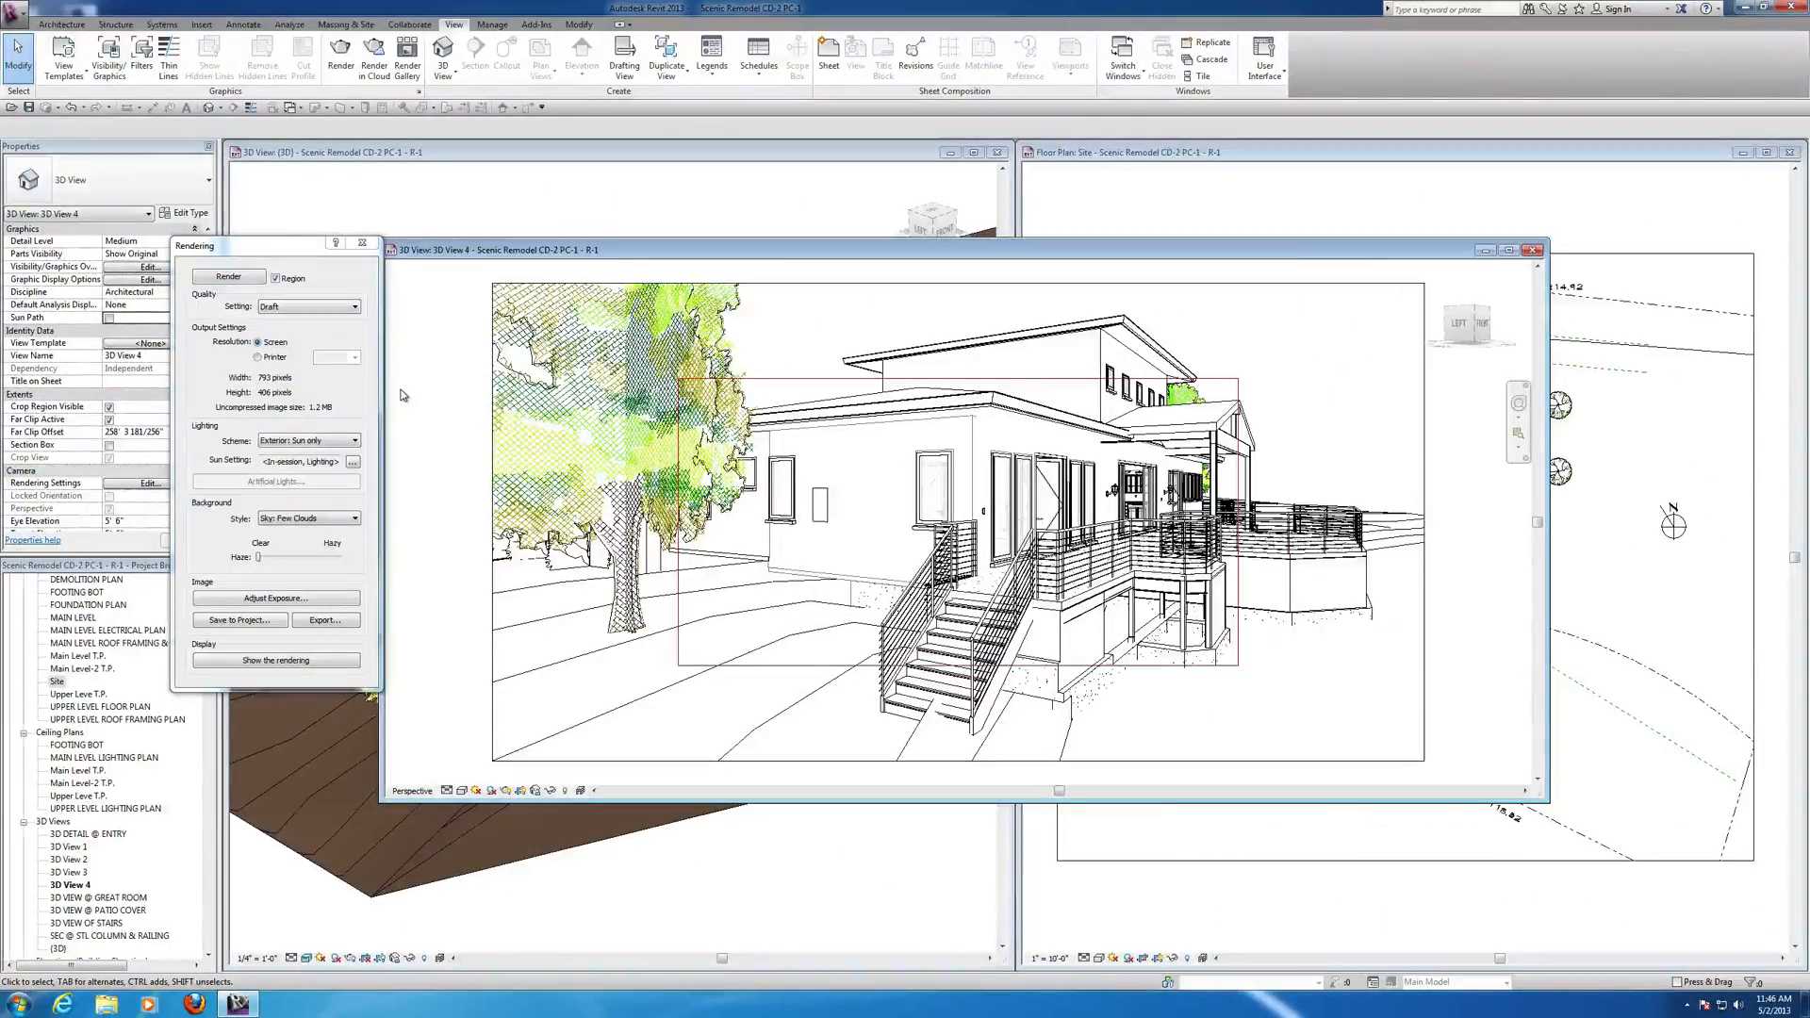
# Set the rendering quality to High for the camera view.
pyautogui.click(340, 305)
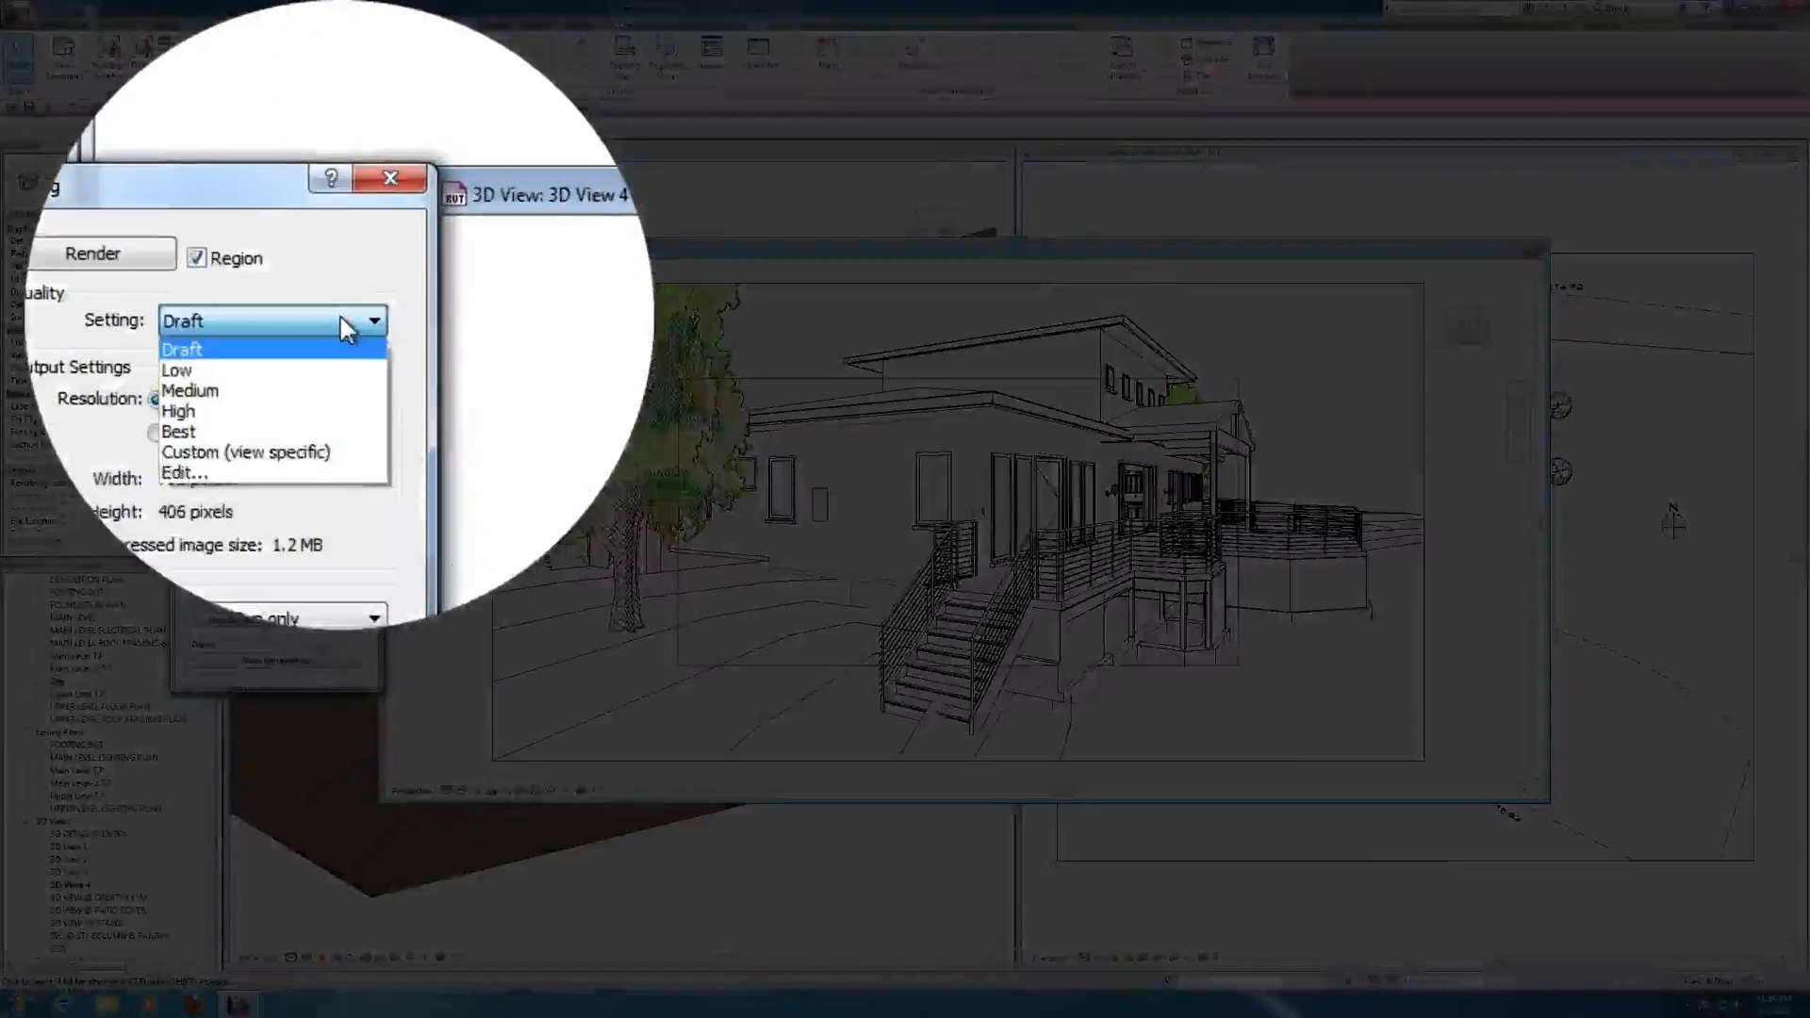
pyautogui.click(316, 411)
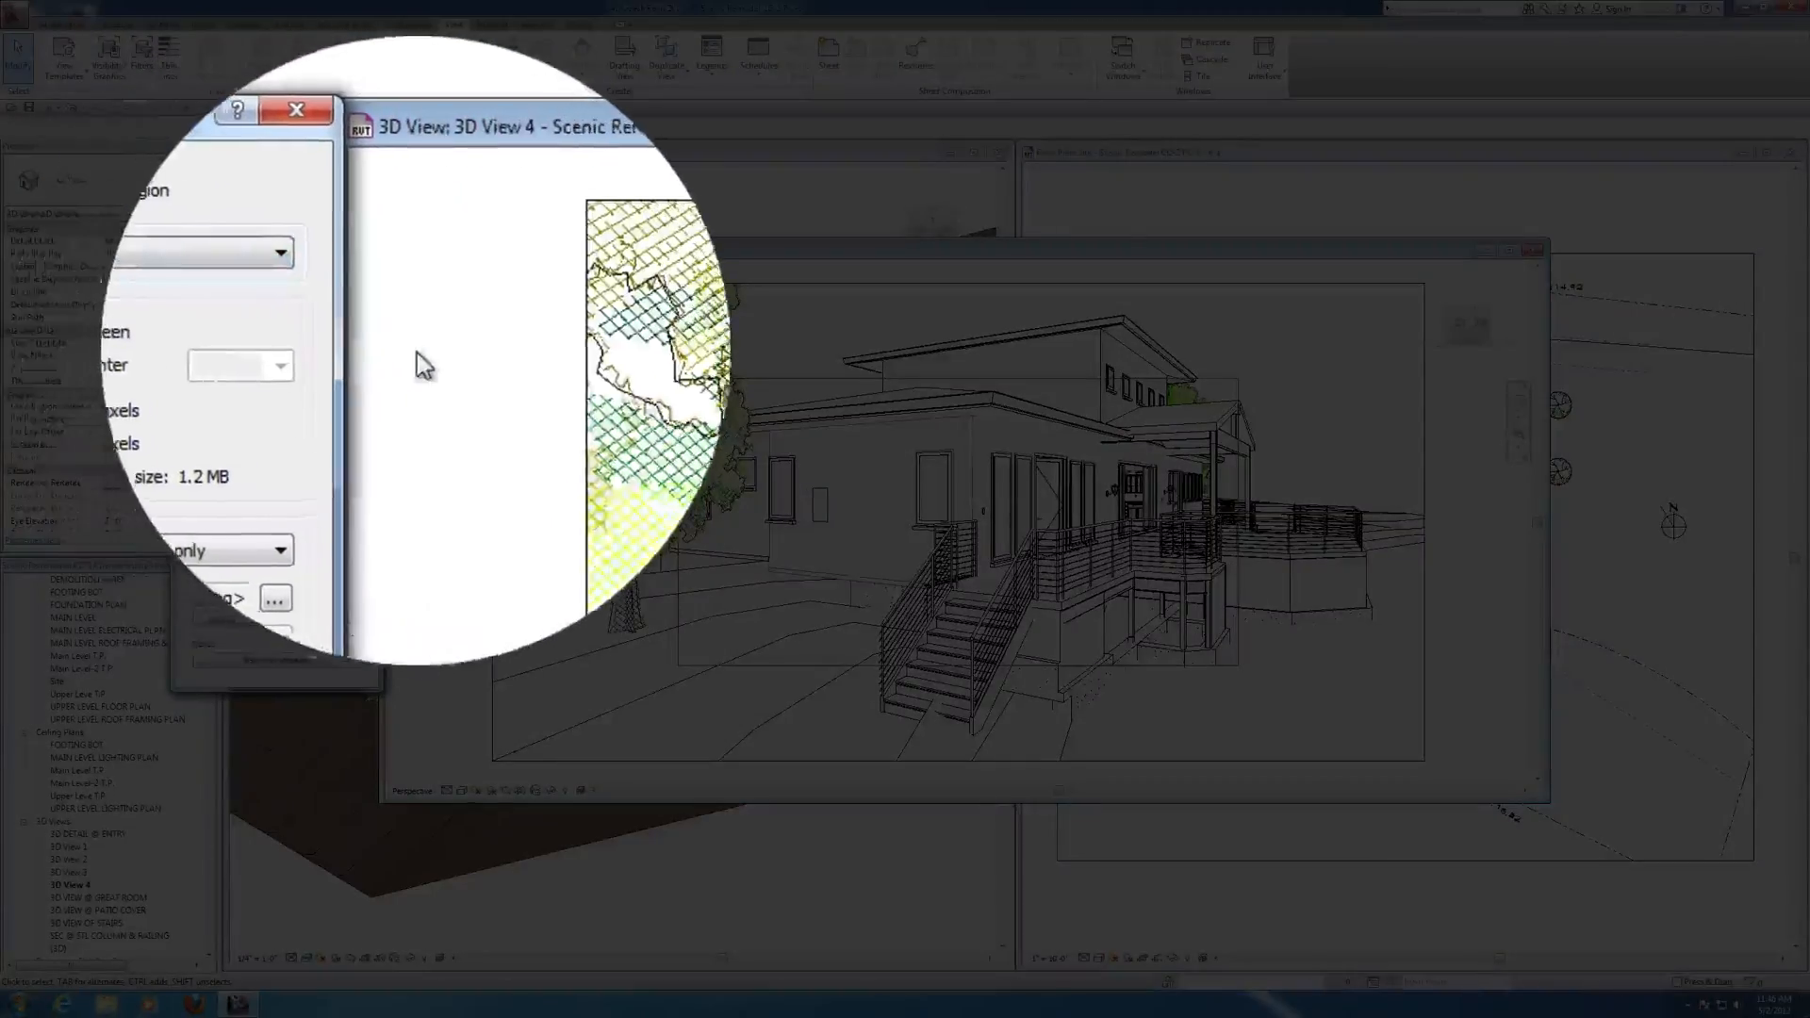